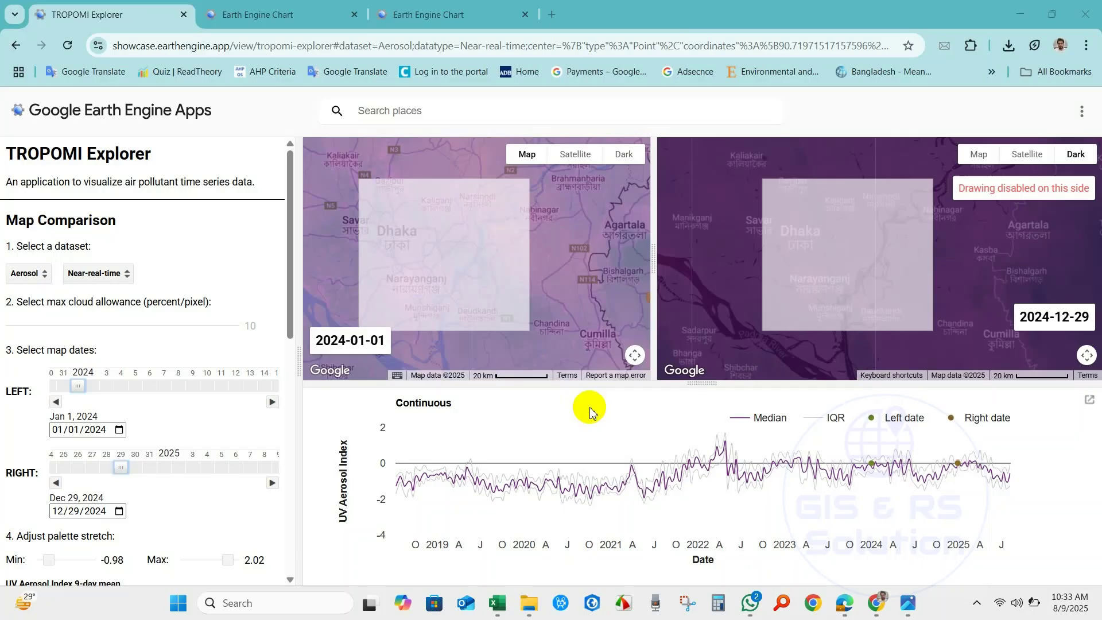
Browse the pollutant datasets, enlarge the time-series chart in a new tab, then view the exported CSV.
{"action": "left_click", "coordinate": [31, 278]}
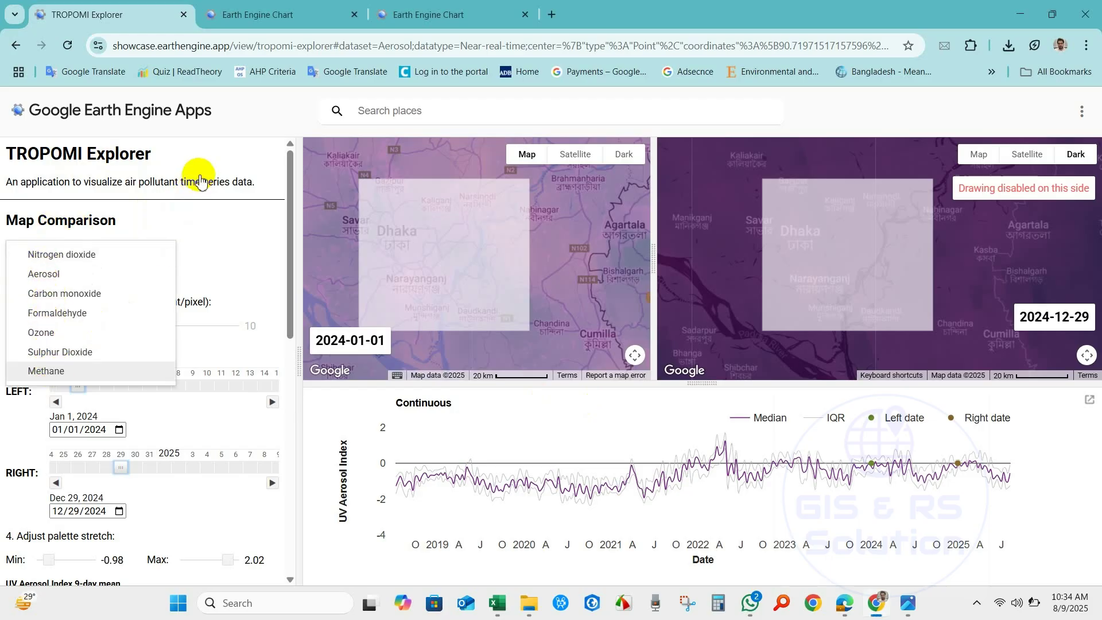
{"action": "left_click_drag", "start_coordinate": [292, 217], "coordinate": [289, 233]}
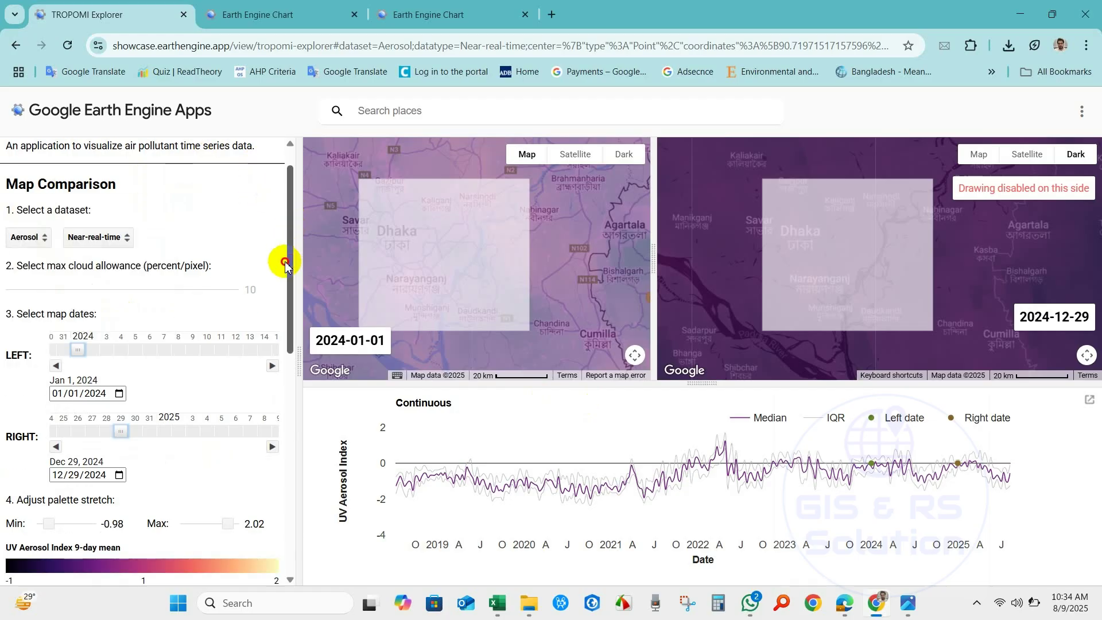
{"action": "left_click_drag", "start_coordinate": [290, 281], "coordinate": [288, 208]}
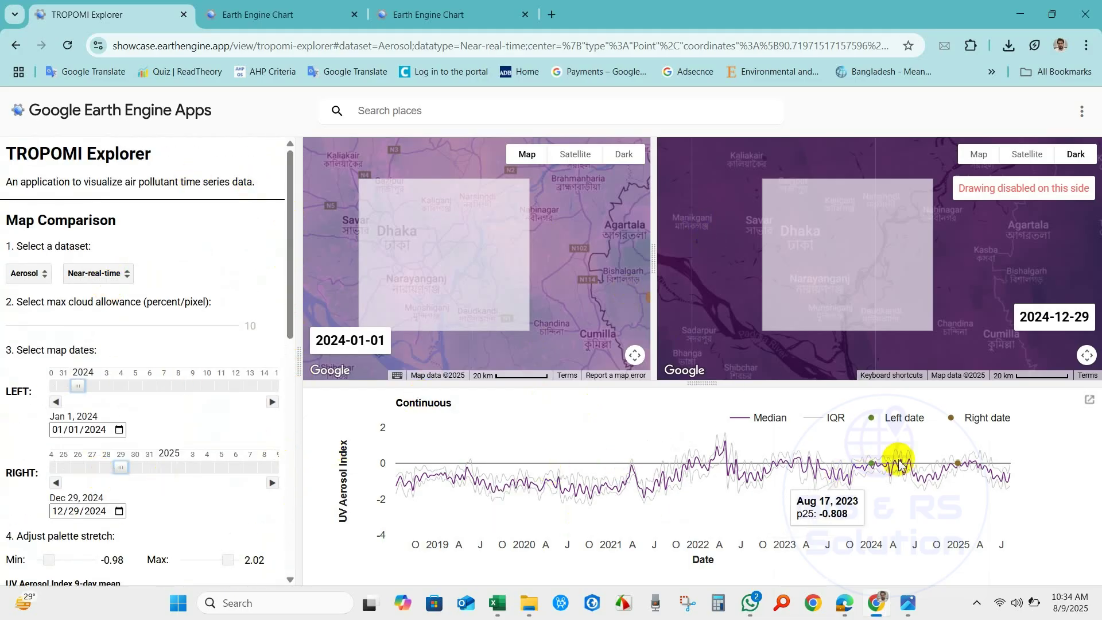
{"action": "left_click", "coordinate": [1091, 403]}
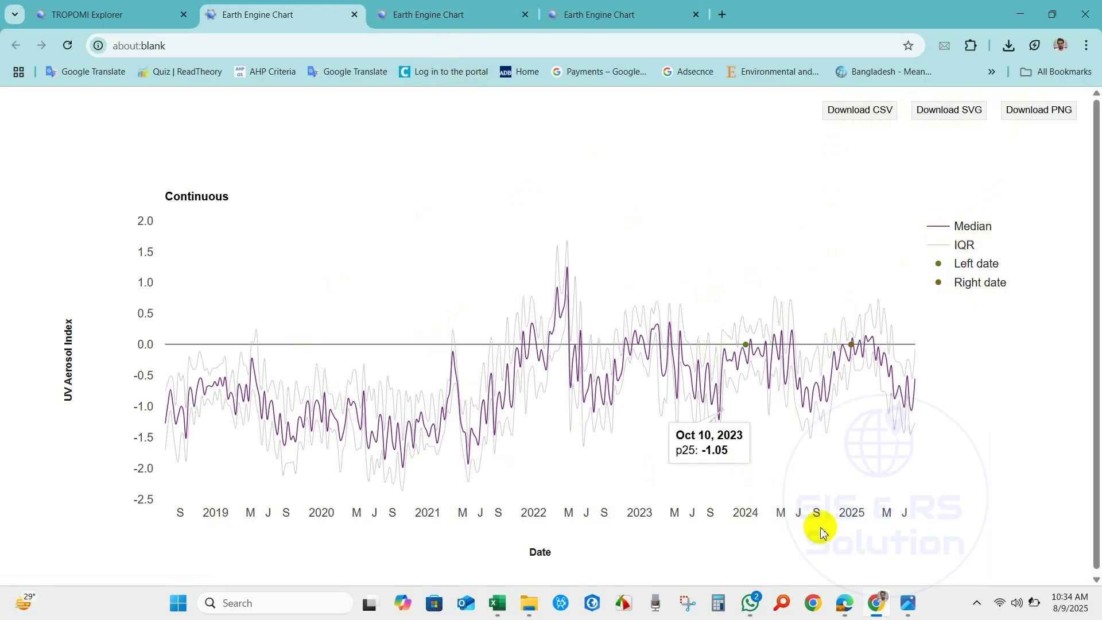
{"action": "left_click", "coordinate": [497, 609]}
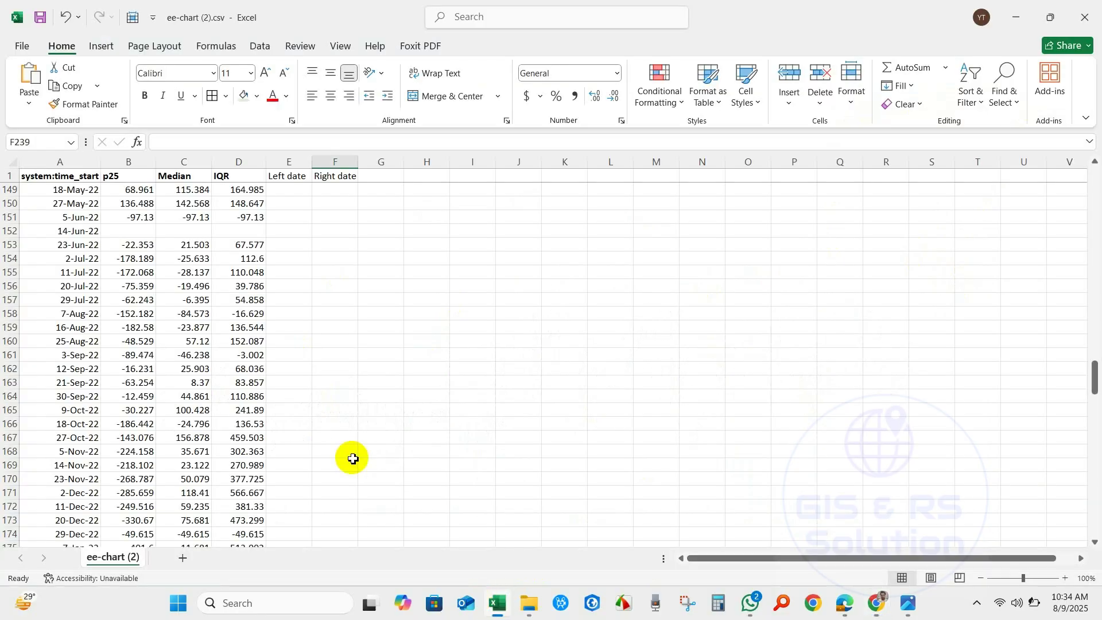
Scroll through ee-chart (2).csv in Excel to review the green-highlighted 2024 rows.
{"action": "scroll", "coordinate": [97, 348], "scroll_direction": "down", "scroll_amount": 1}
{"action": "scroll", "coordinate": [96, 348], "scroll_direction": "down", "scroll_amount": 8}
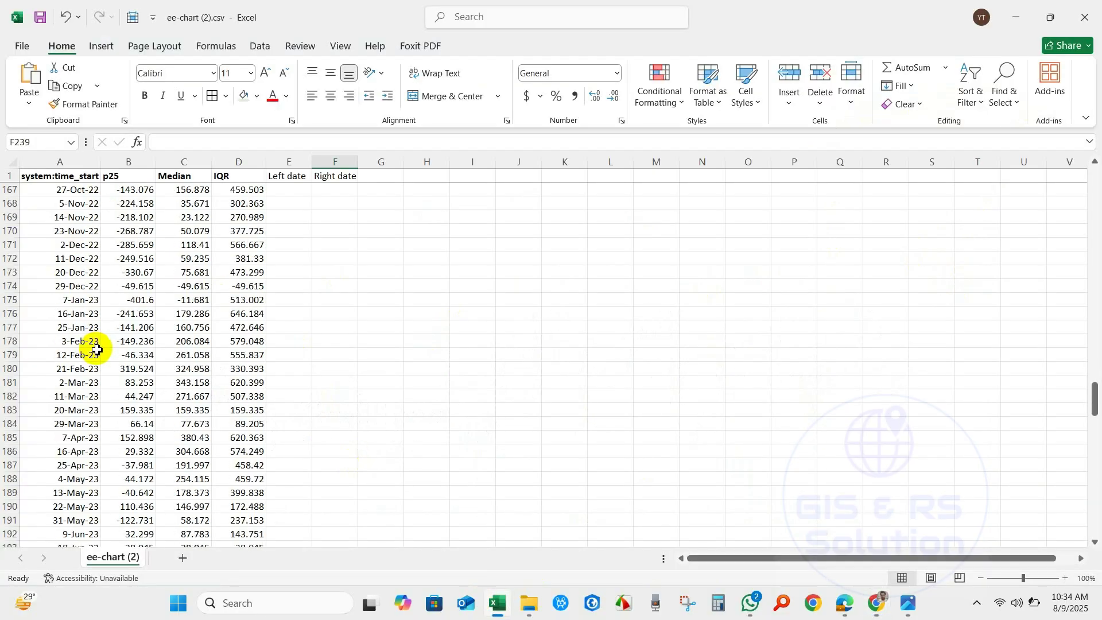
{"action": "scroll", "coordinate": [96, 349], "scroll_direction": "up", "scroll_amount": 16}
{"action": "scroll", "coordinate": [97, 349], "scroll_direction": "up", "scroll_amount": 20}
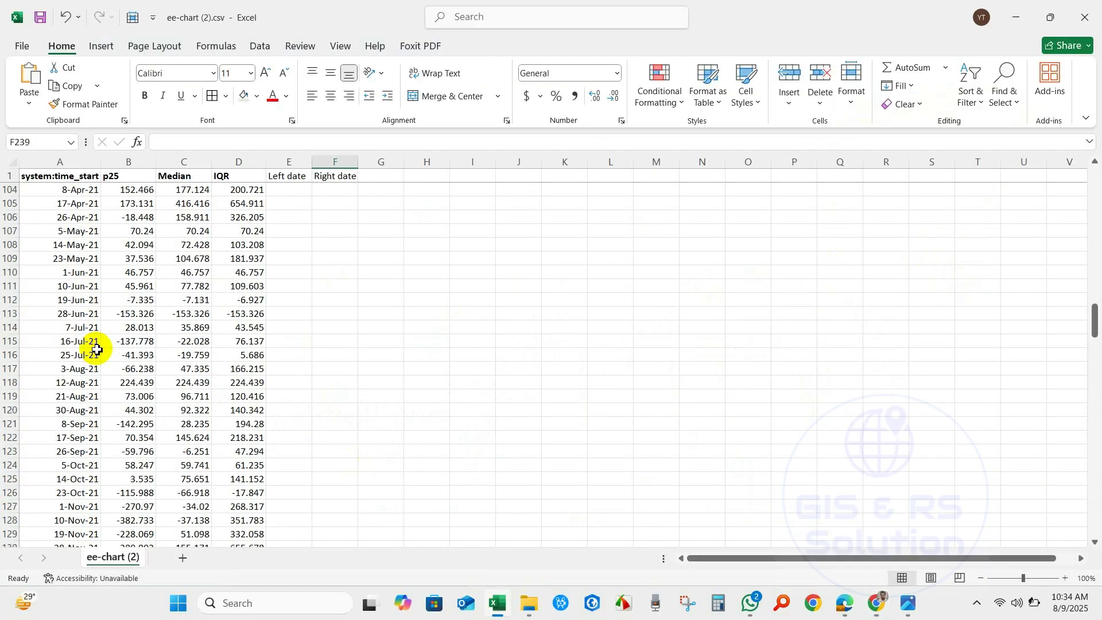
{"action": "scroll", "coordinate": [97, 350], "scroll_direction": "up", "scroll_amount": 9}
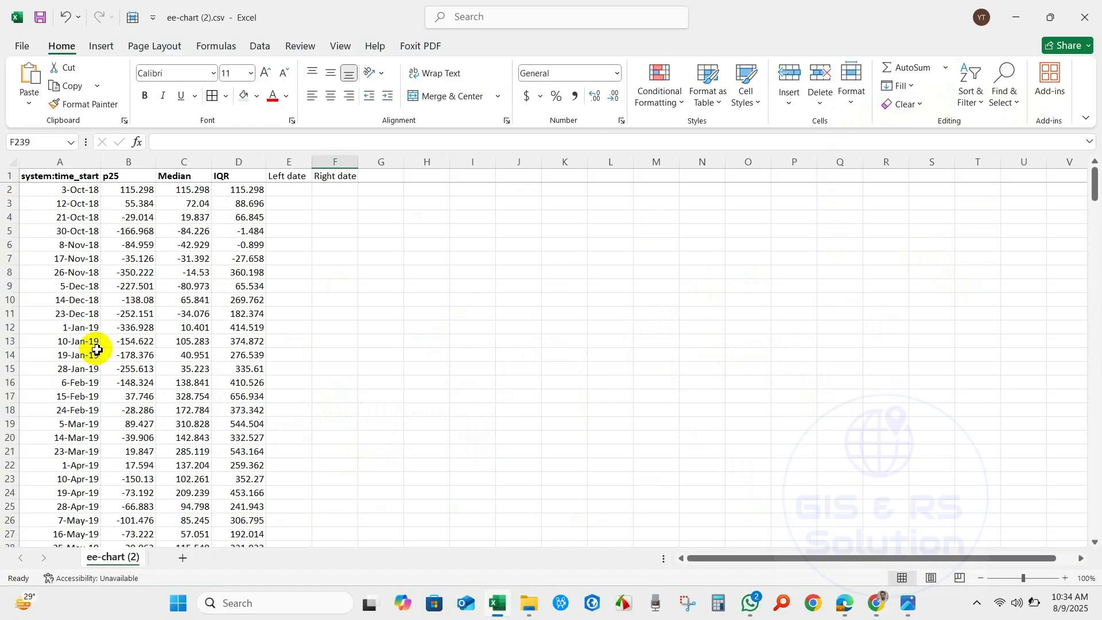
{"action": "scroll", "coordinate": [96, 349], "scroll_direction": "down", "scroll_amount": 20}
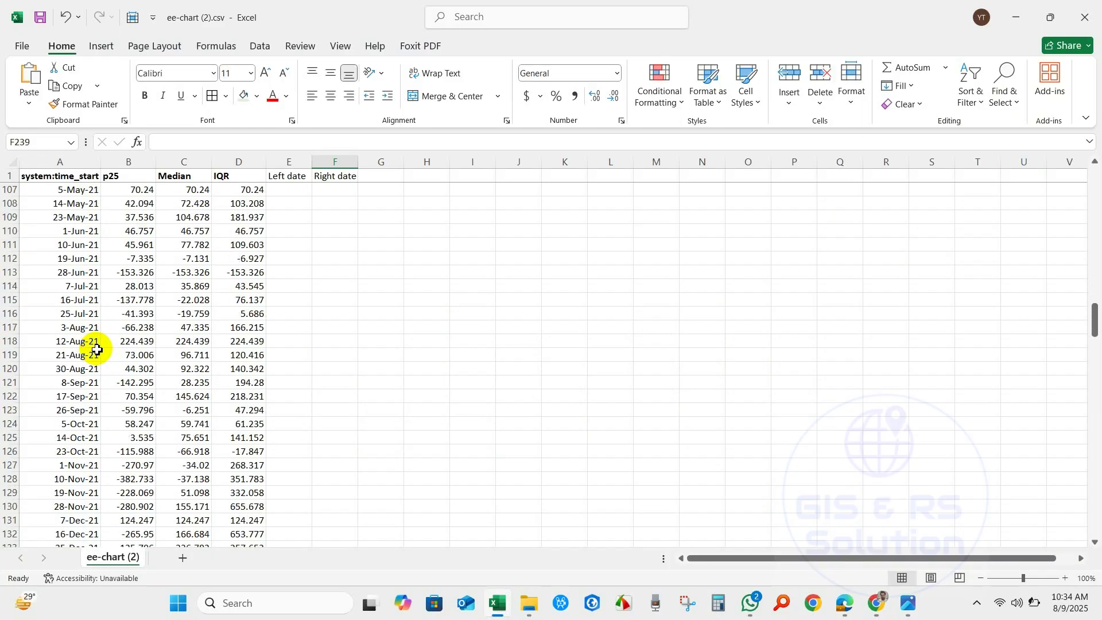
{"action": "scroll", "coordinate": [97, 349], "scroll_direction": "down", "scroll_amount": 20}
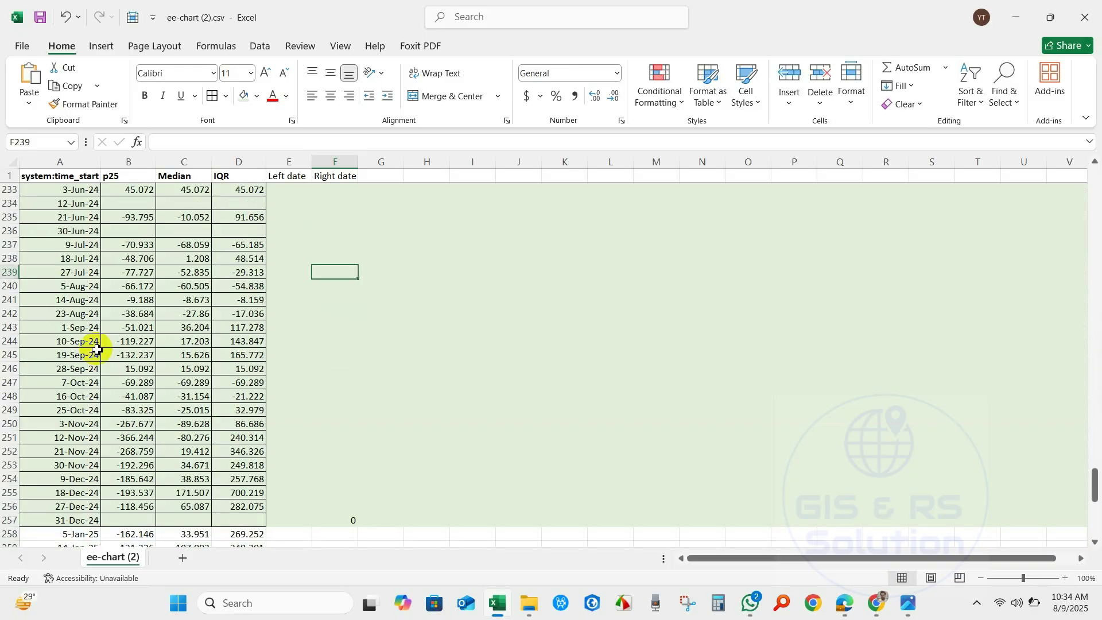
{"action": "scroll", "coordinate": [96, 349], "scroll_direction": "down", "scroll_amount": 2}
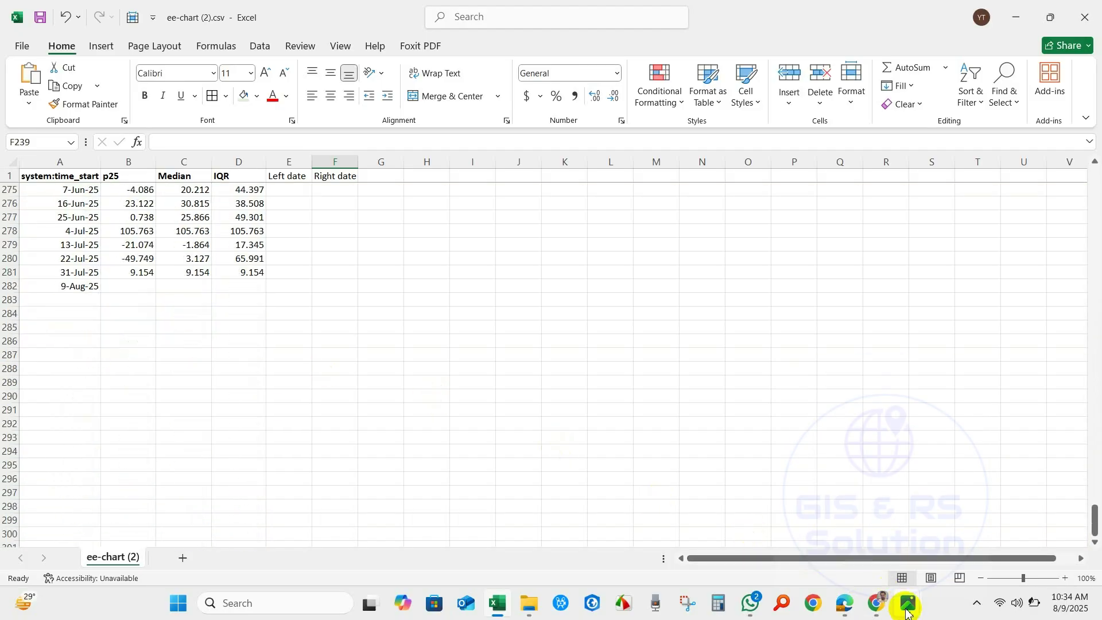
Bring up the saved ee-chart (1).png chart image in Photos.
{"action": "mouse_move", "coordinate": [909, 603]}
{"action": "left_click", "coordinate": [840, 553]}
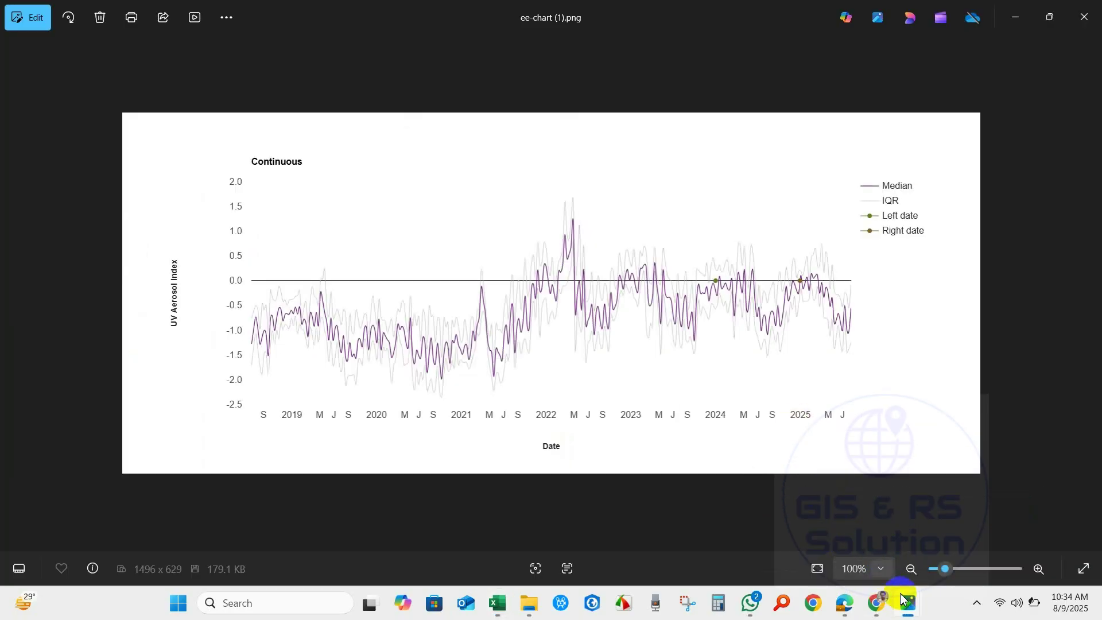
{"action": "mouse_move", "coordinate": [925, 594]}
{"action": "left_click", "coordinate": [966, 525]}
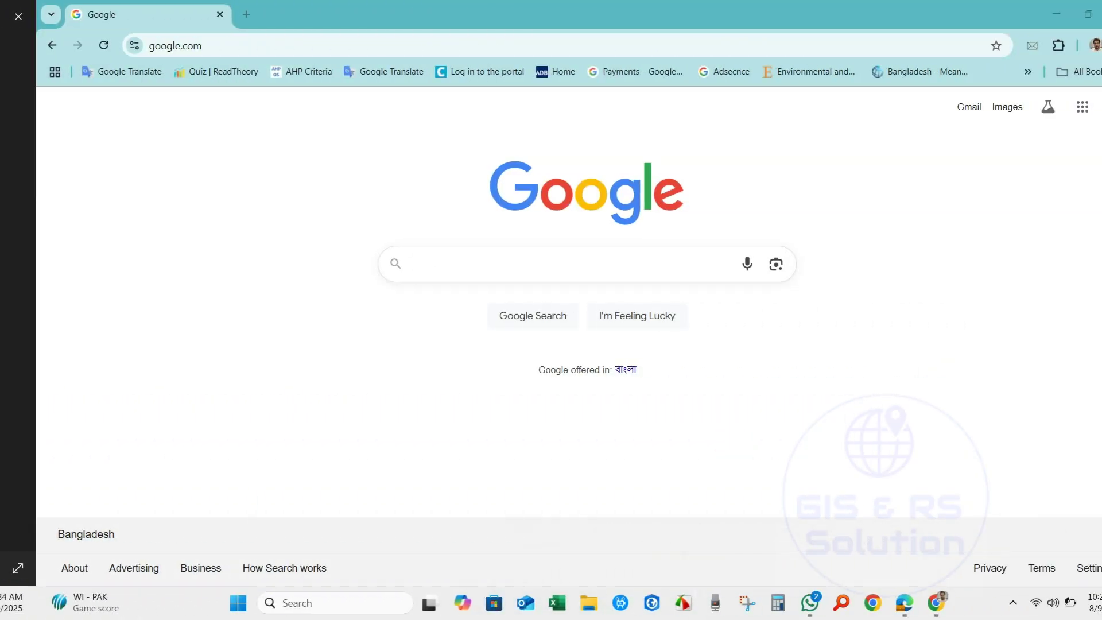
Enter 'Tropomi explorer' as the query in the Google search box.
{"action": "left_click", "coordinate": [419, 273]}
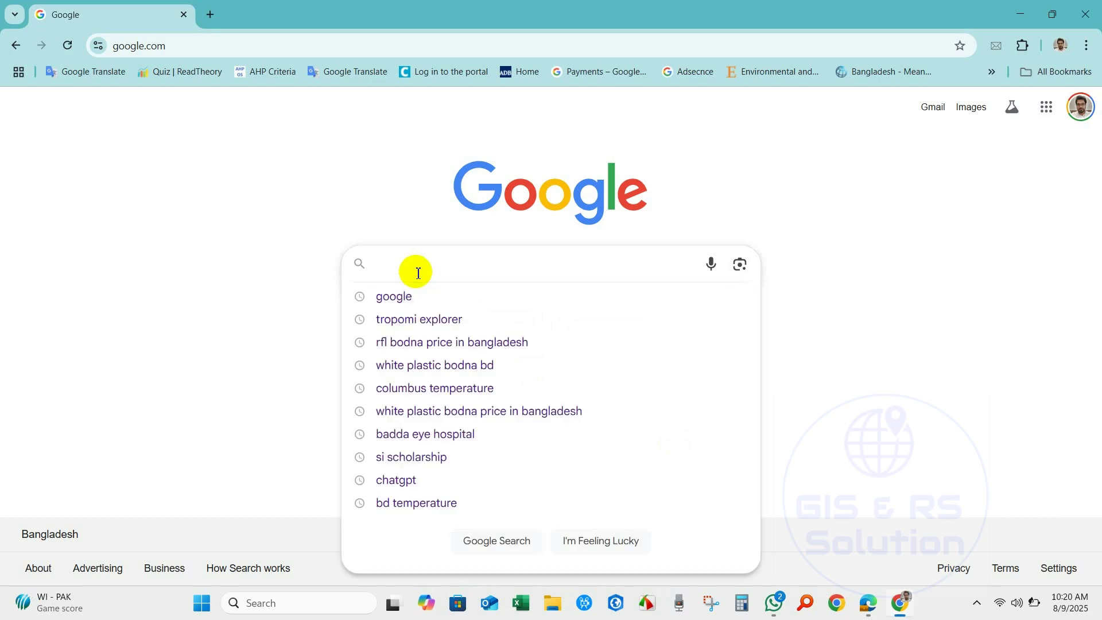
{"action": "type", "text": "Tro"}
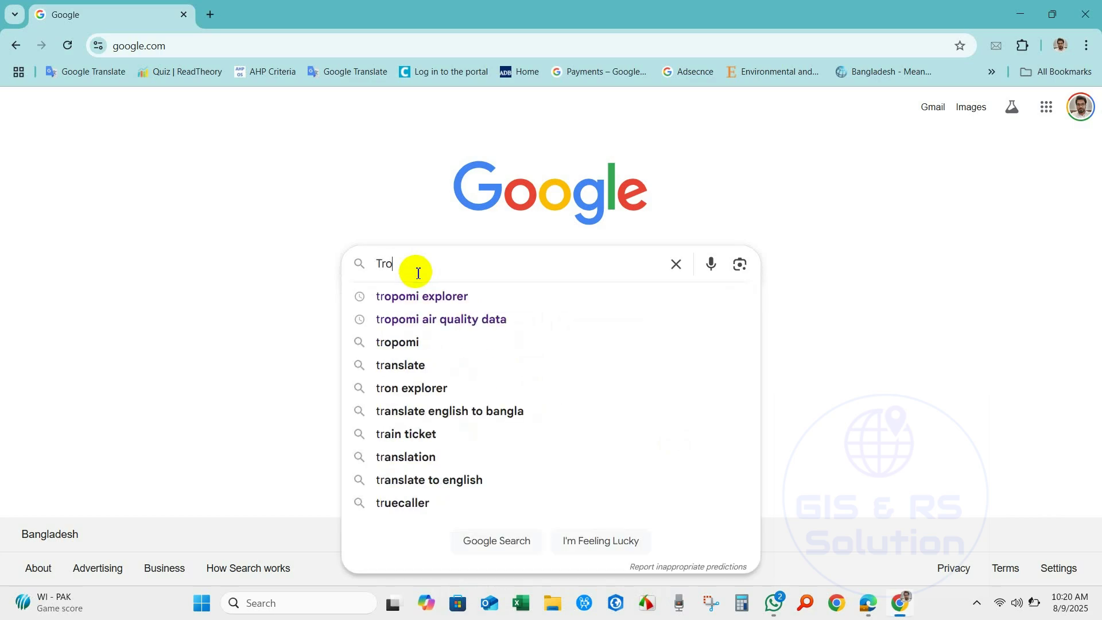
{"action": "type", "text": "pomi"}
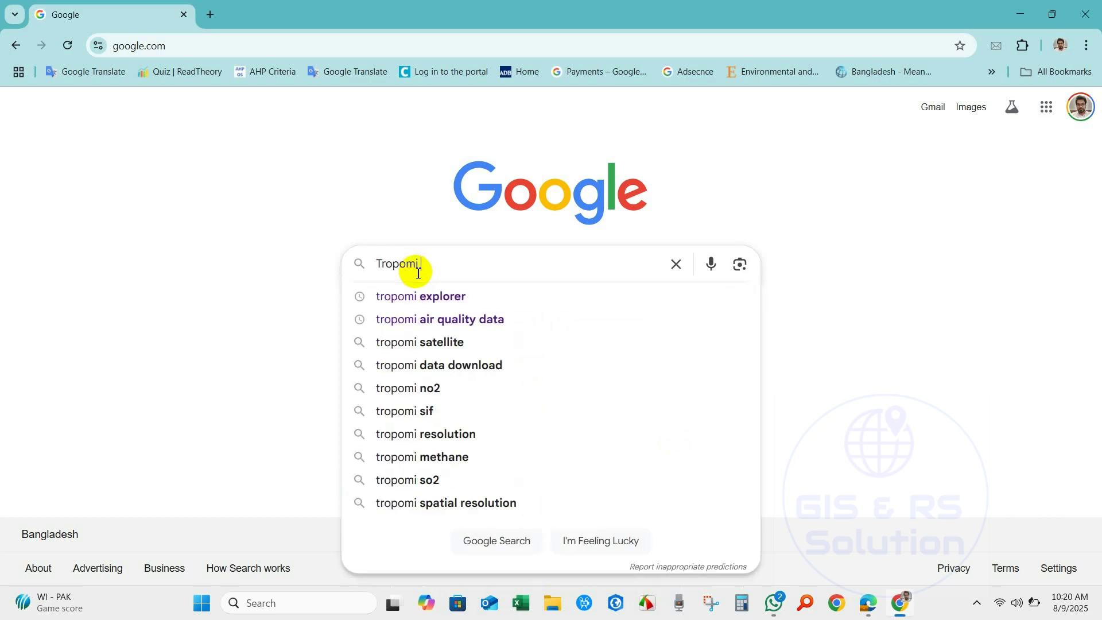
{"action": "type", "text": " explorer"}
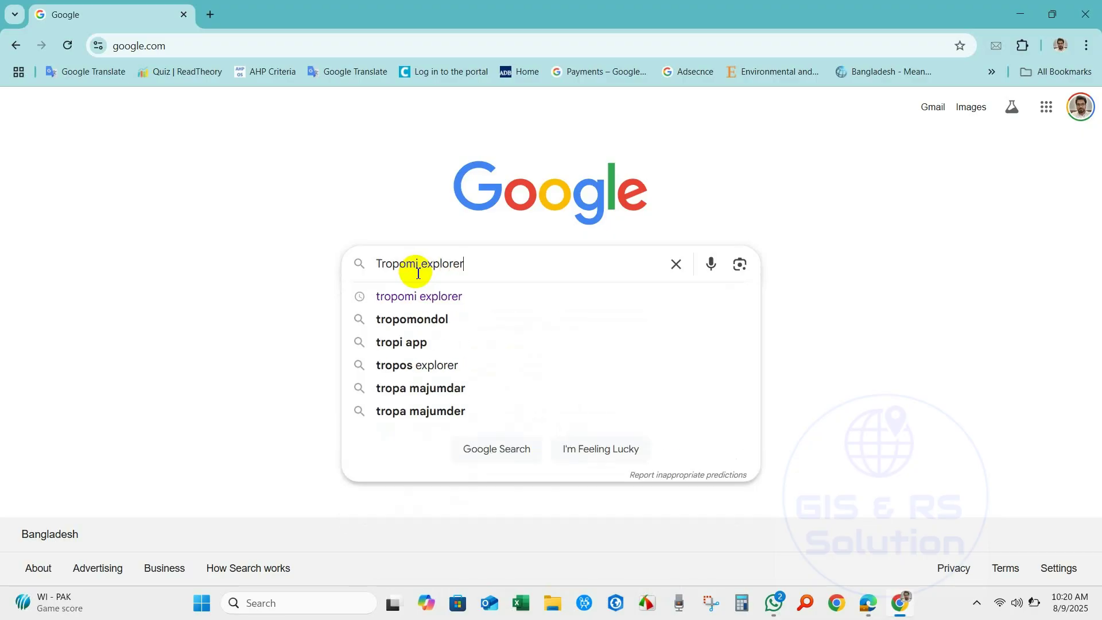
{"action": "left_click_drag", "start_coordinate": [463, 264], "coordinate": [369, 262]}
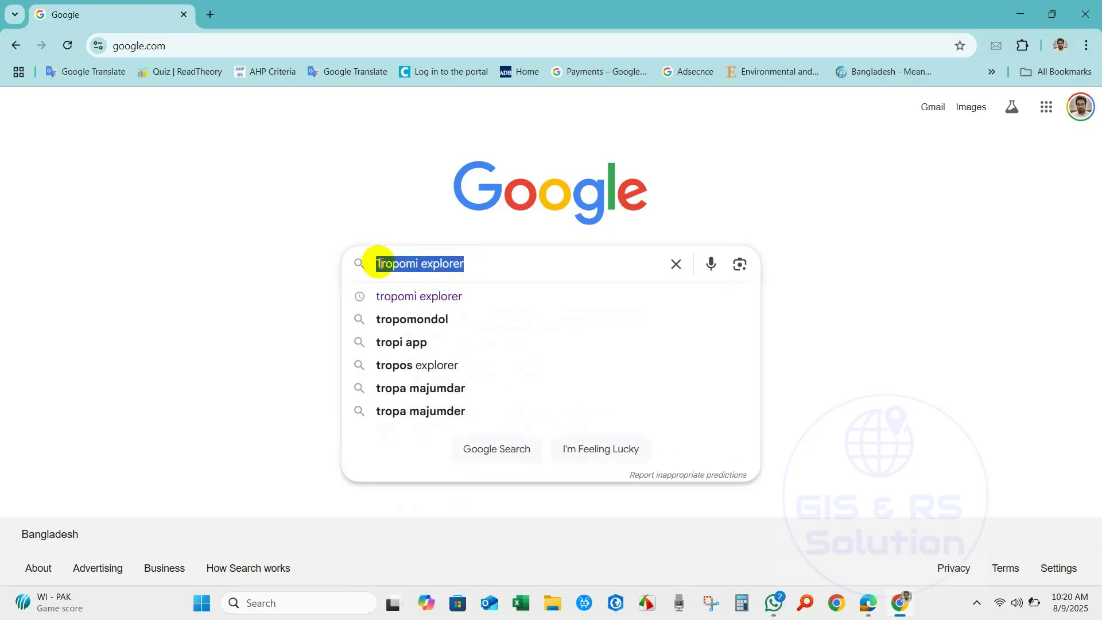
{"action": "left_click", "coordinate": [488, 262]}
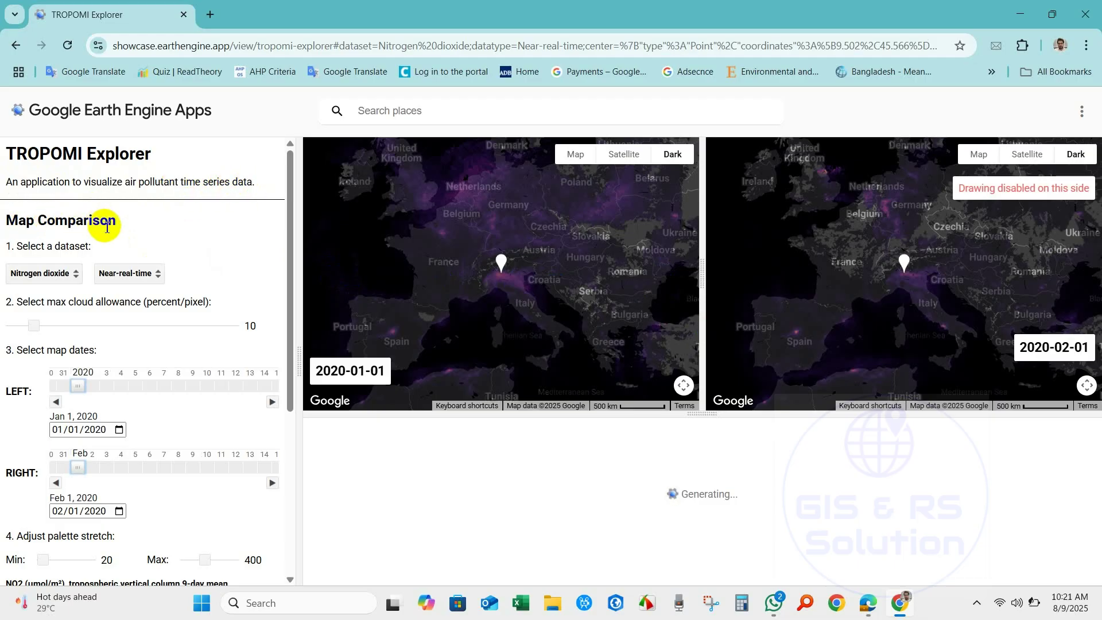
Switch the TROPOMI Explorer dataset to Sulphur Dioxide from the dataset dropdown.
{"action": "left_click", "coordinate": [74, 276]}
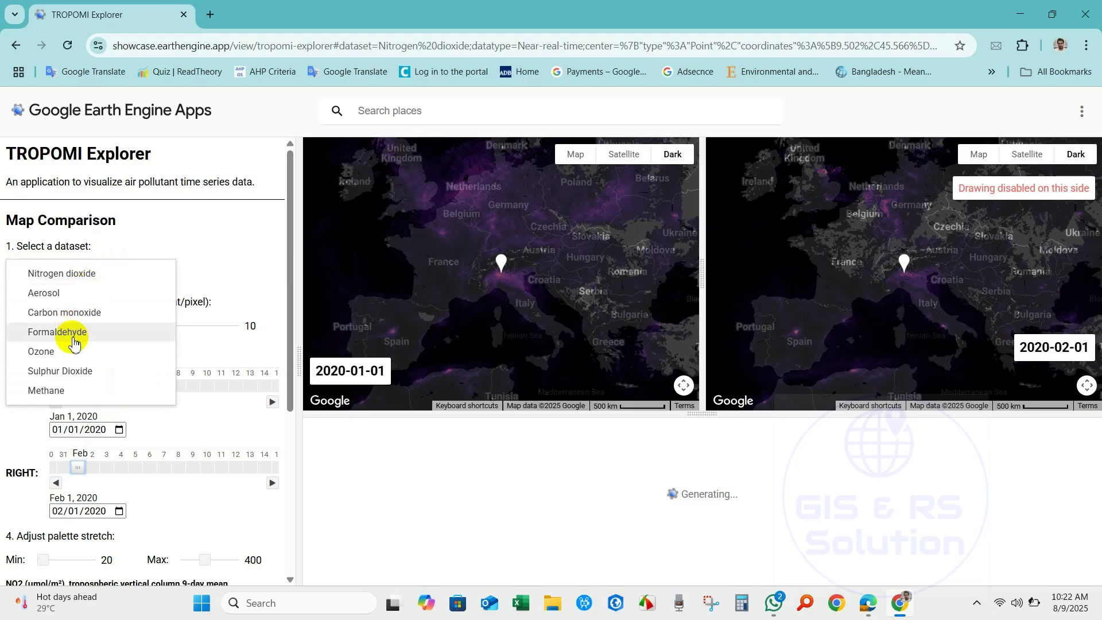
{"action": "left_click", "coordinate": [68, 372]}
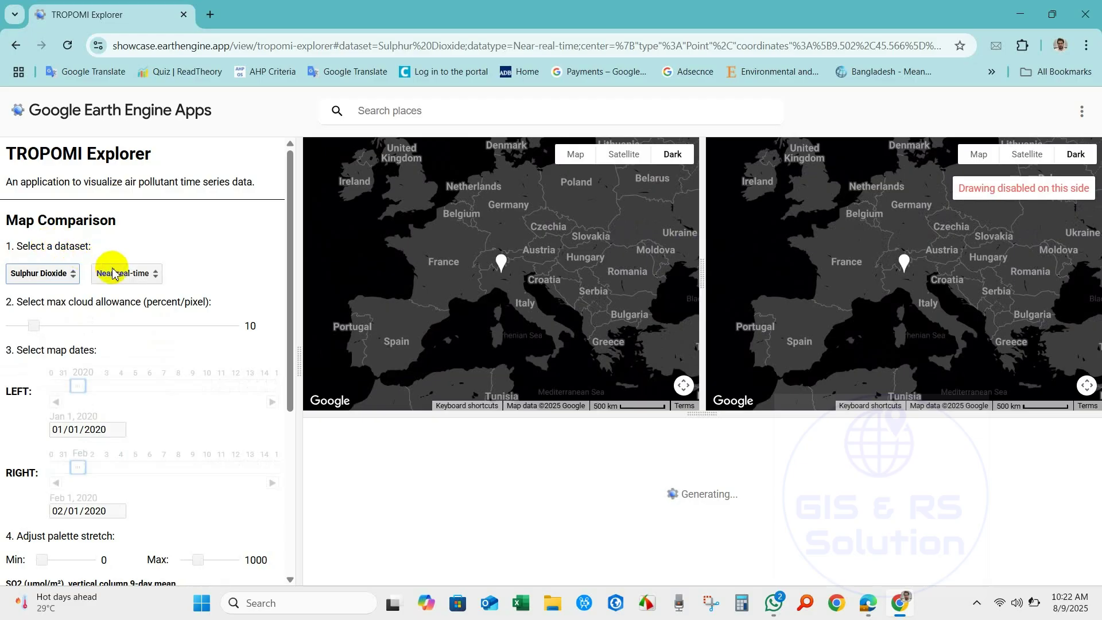
Keep Near-real-time as the Sulphur Dioxide data type and open the left map's date calendar.
{"action": "left_click", "coordinate": [155, 281]}
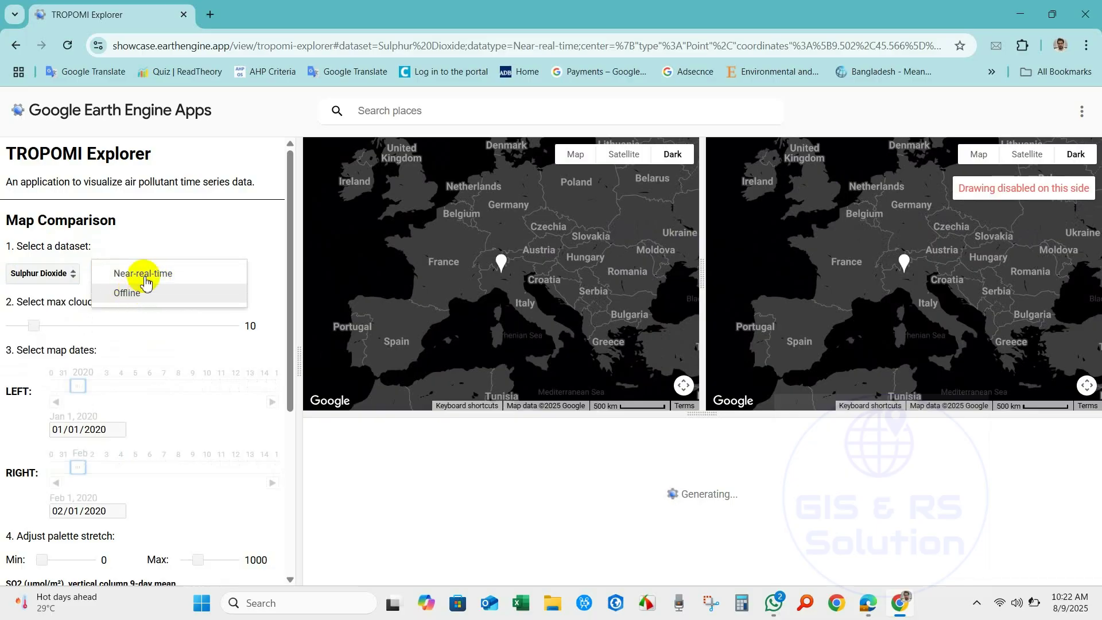
{"action": "left_click", "coordinate": [150, 276]}
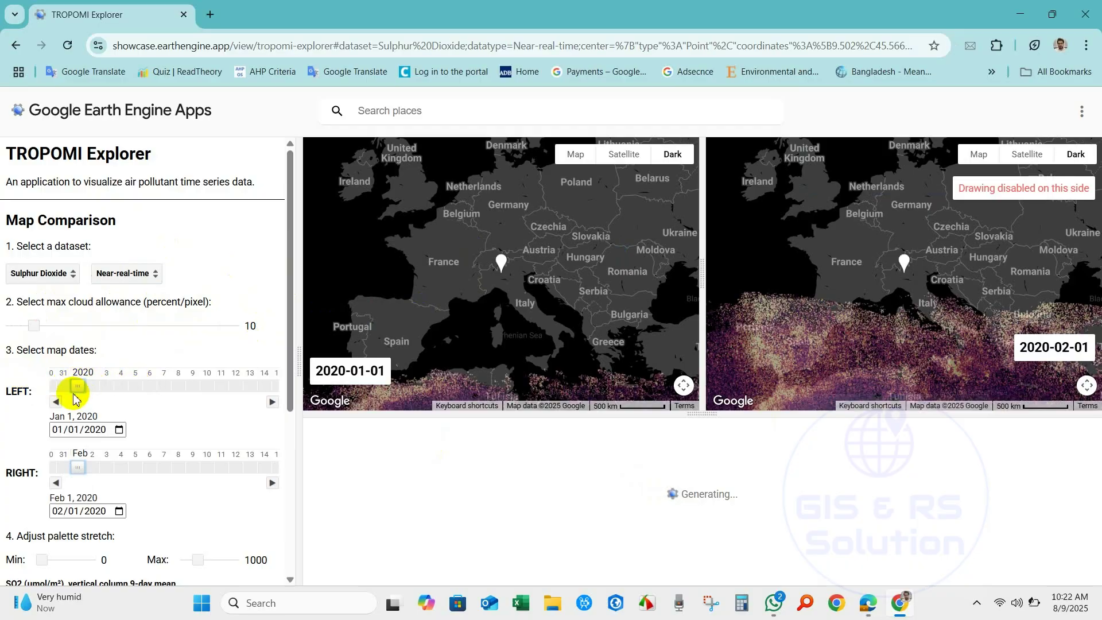
{"action": "left_click", "coordinate": [119, 431]}
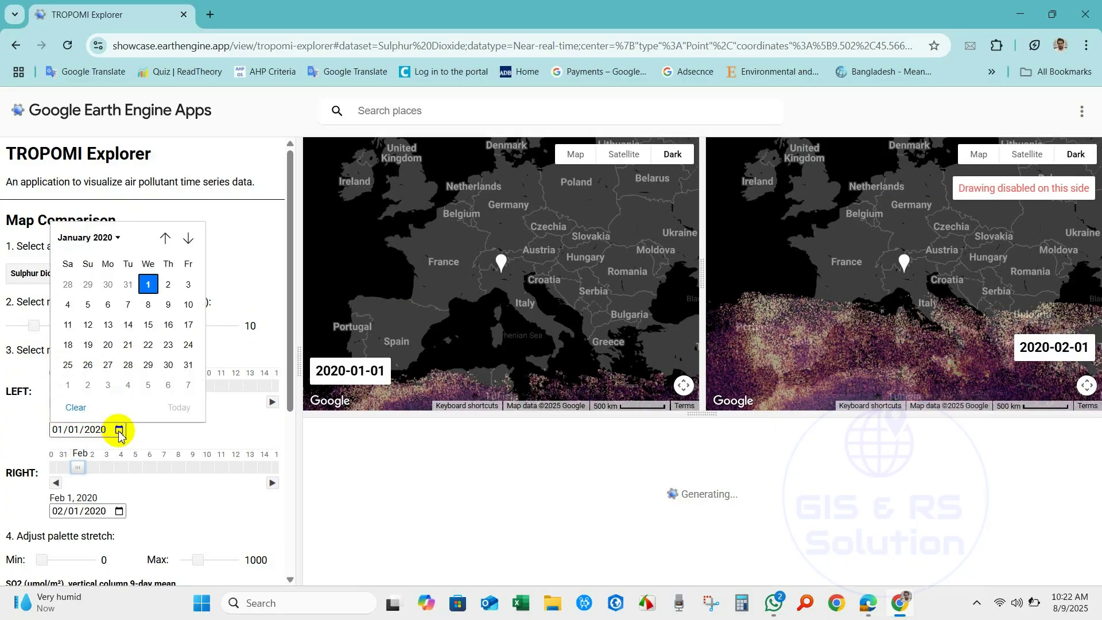
Set the left map's date to 1 January 2024.
{"action": "left_click", "coordinate": [109, 238]}
{"action": "scroll", "coordinate": [83, 376], "scroll_direction": "down", "scroll_amount": 1}
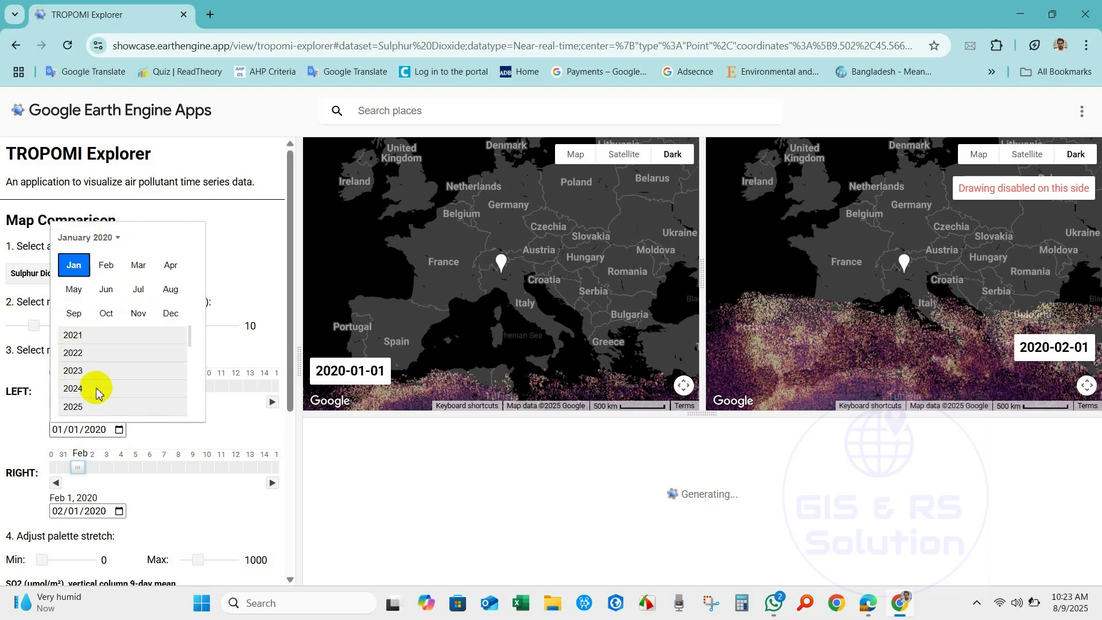
{"action": "left_click", "coordinate": [73, 391]}
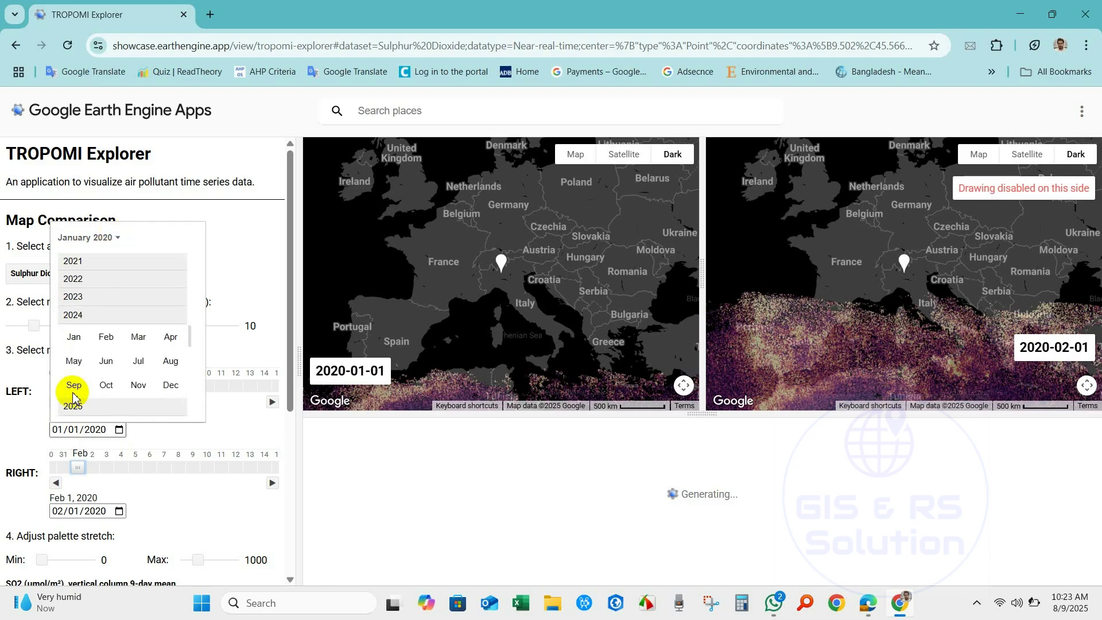
{"action": "left_click", "coordinate": [74, 338]}
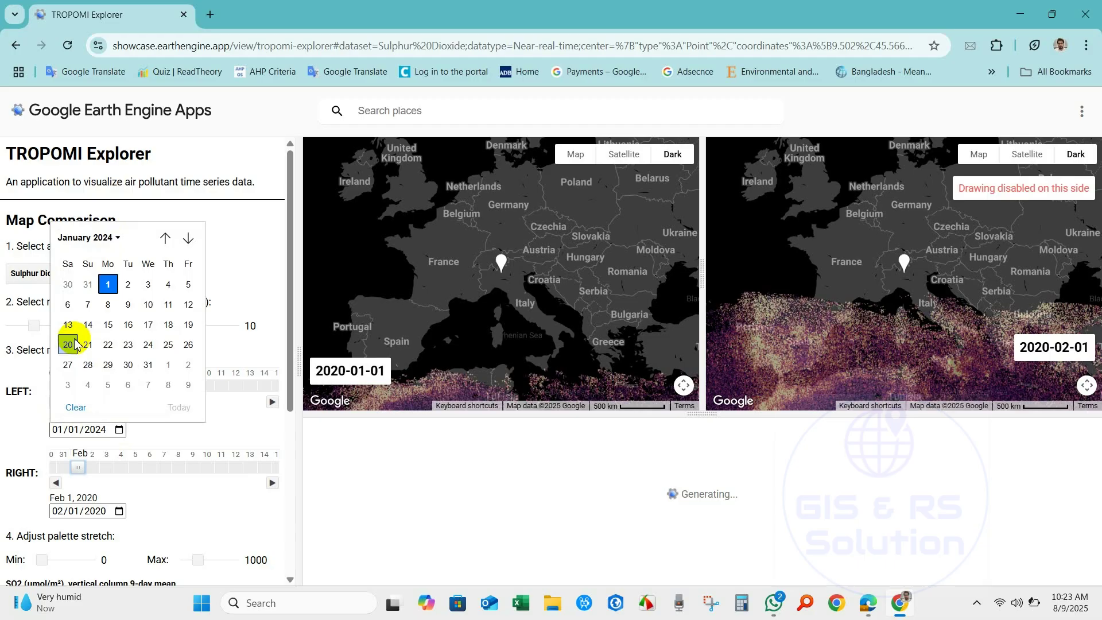
{"action": "left_click", "coordinate": [105, 279]}
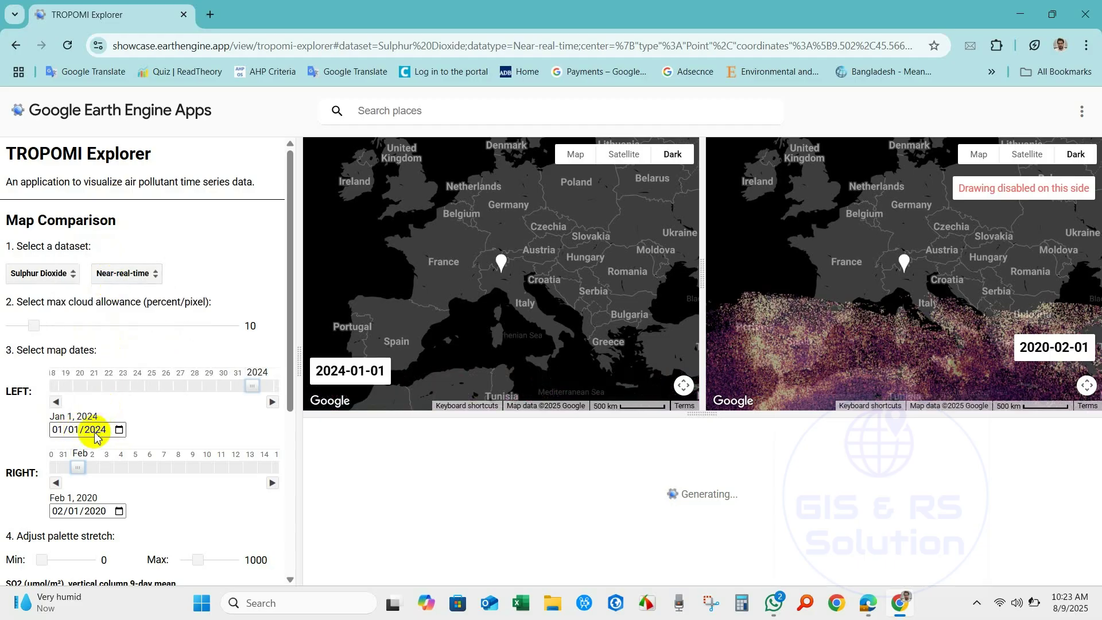
{"action": "scroll", "coordinate": [14, 441], "scroll_direction": "down", "scroll_amount": 3}
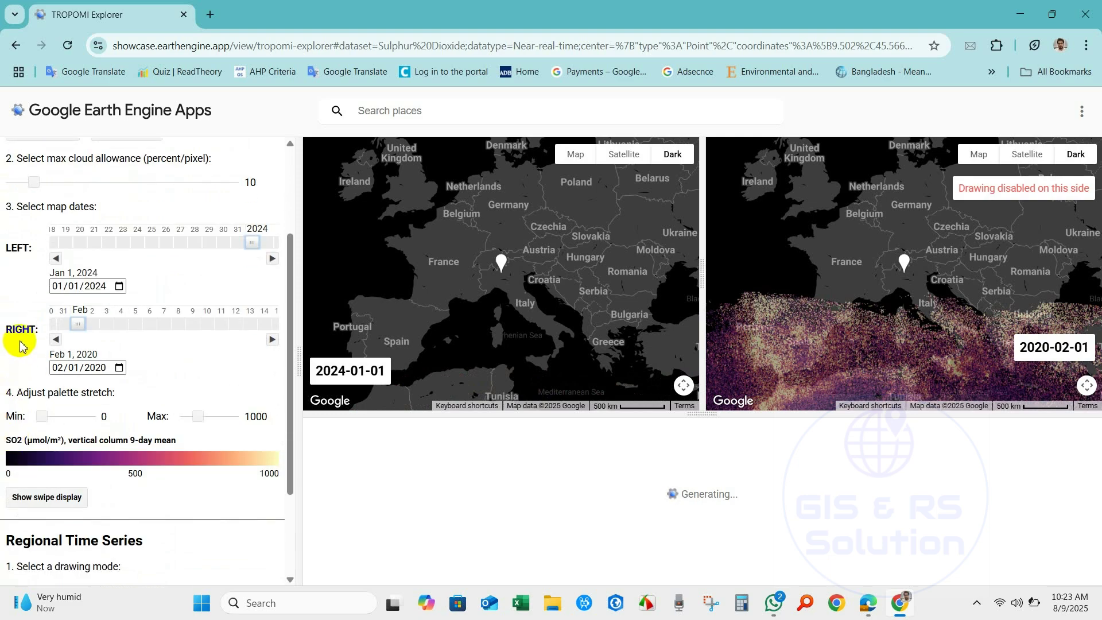
Set the right map's date to 31 December 2024.
{"action": "left_click", "coordinate": [119, 368]}
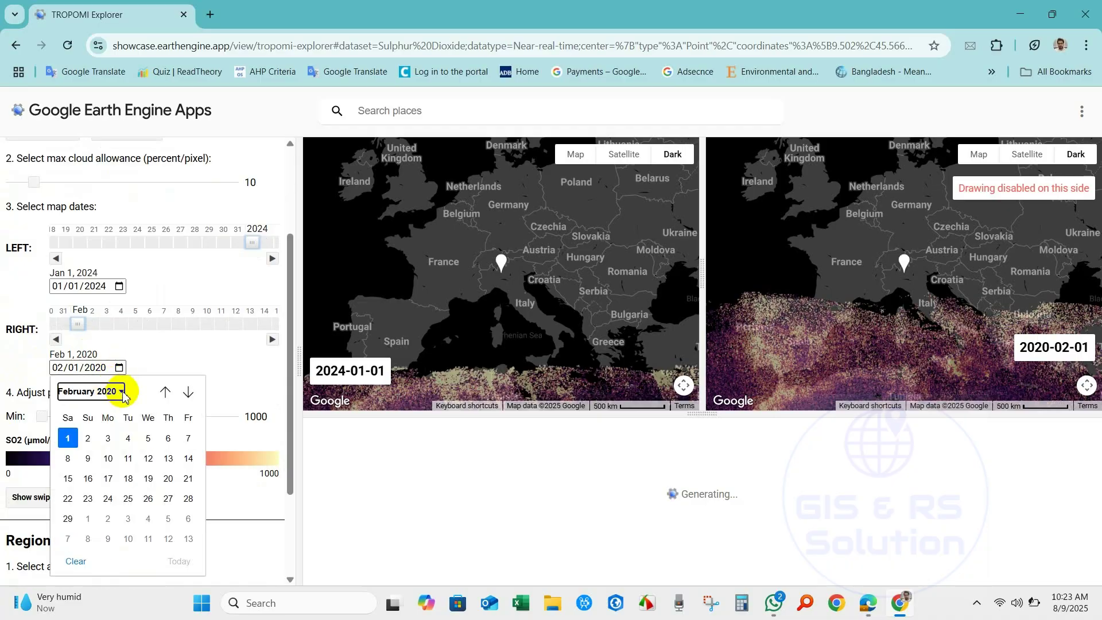
{"action": "left_click", "coordinate": [120, 392]}
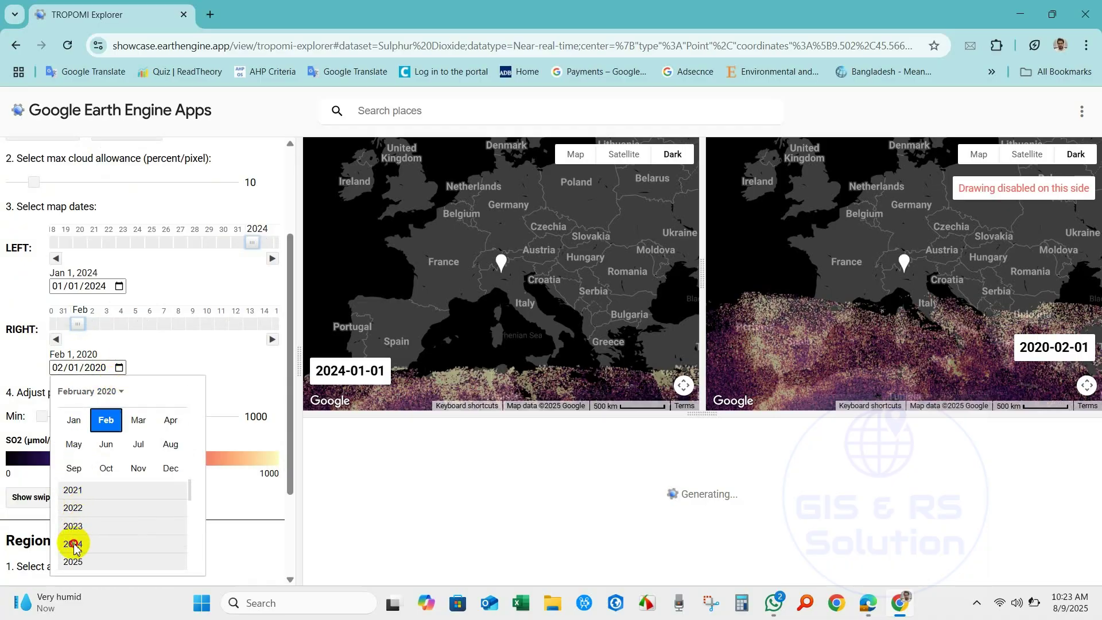
{"action": "left_click", "coordinate": [73, 544]}
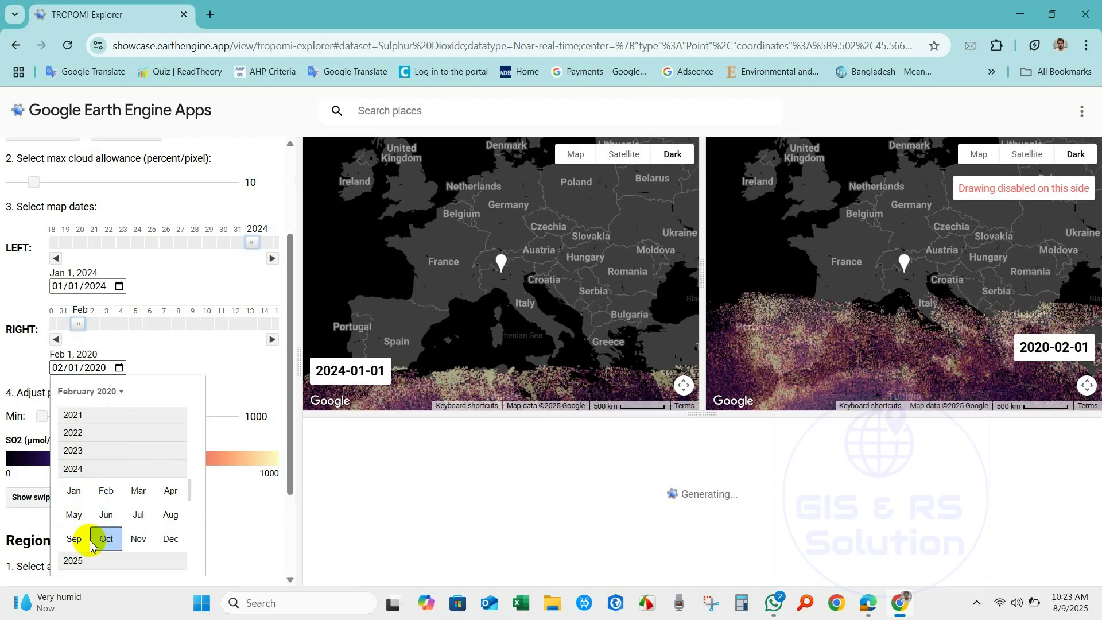
{"action": "left_click", "coordinate": [166, 541]}
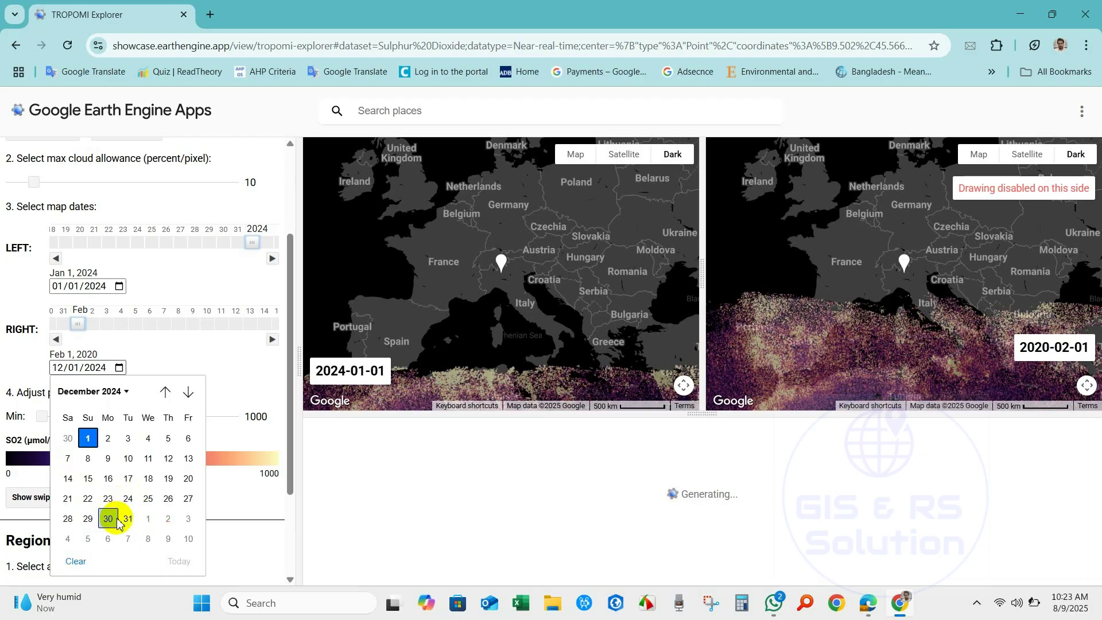
{"action": "left_click", "coordinate": [127, 520]}
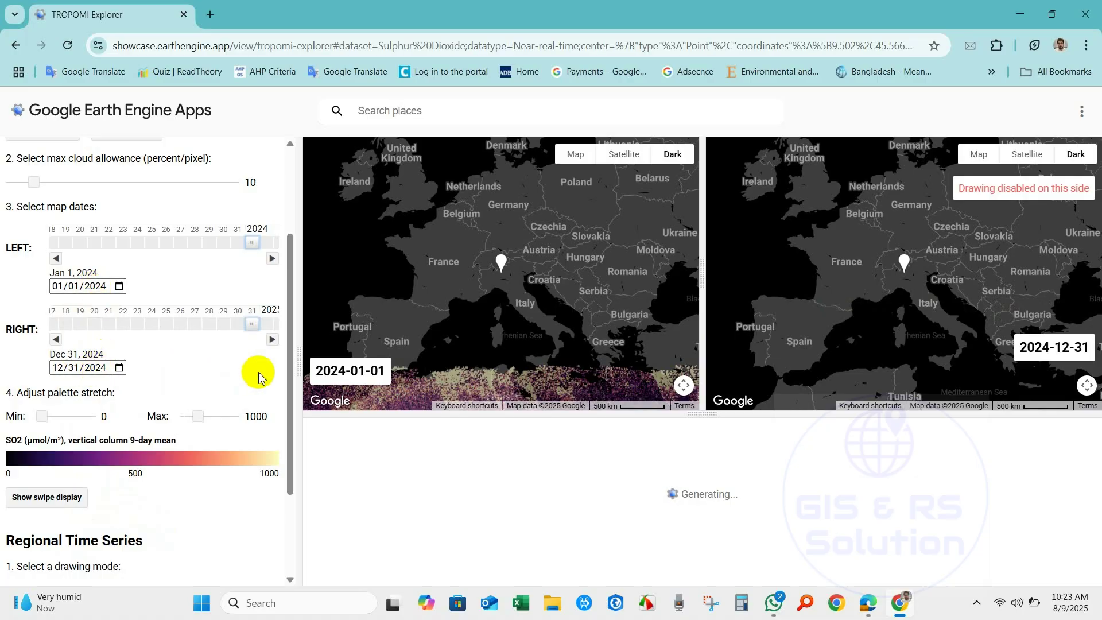
{"action": "left_click_drag", "start_coordinate": [288, 374], "coordinate": [284, 458]}
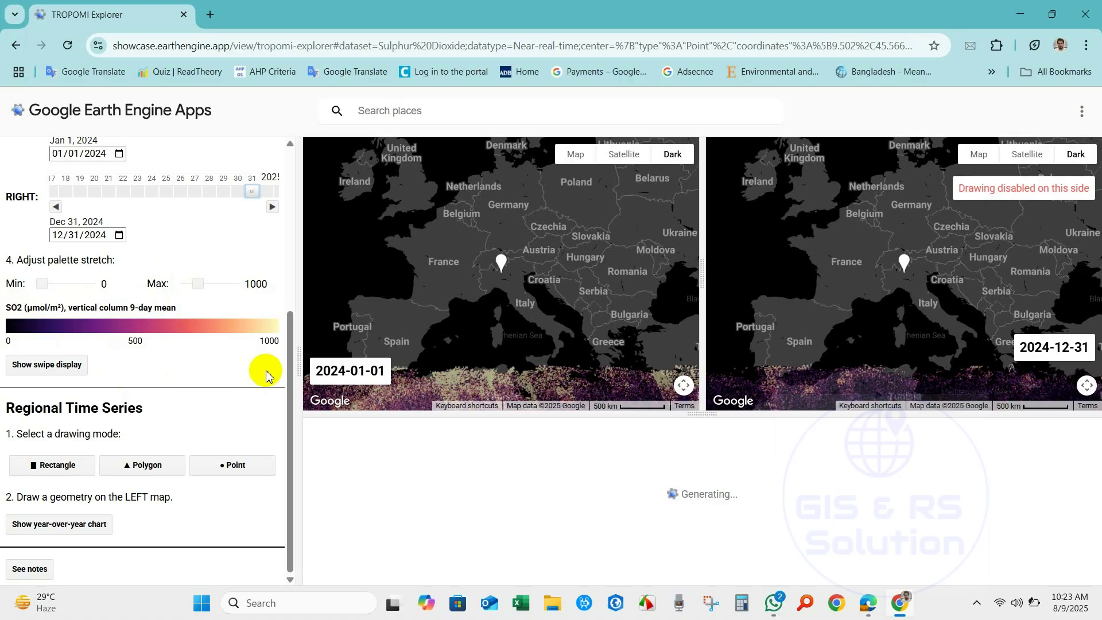
{"action": "double_click", "coordinate": [83, 410]}
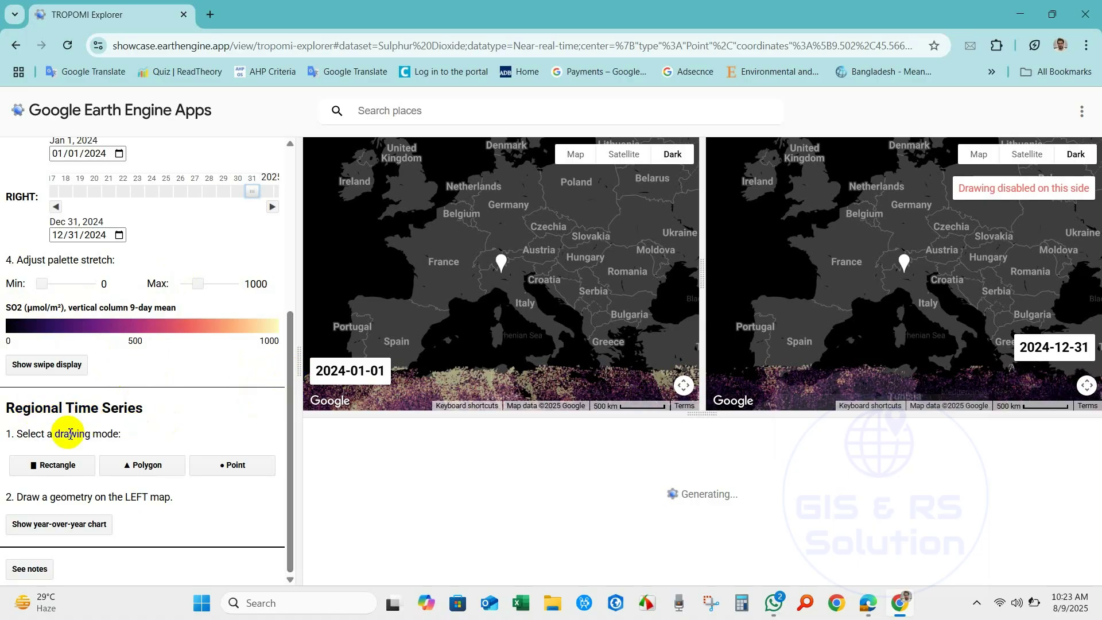
Choose Rectangle for the regional time series and shorten the maps to enlarge the chart area.
{"action": "left_click", "coordinate": [38, 472]}
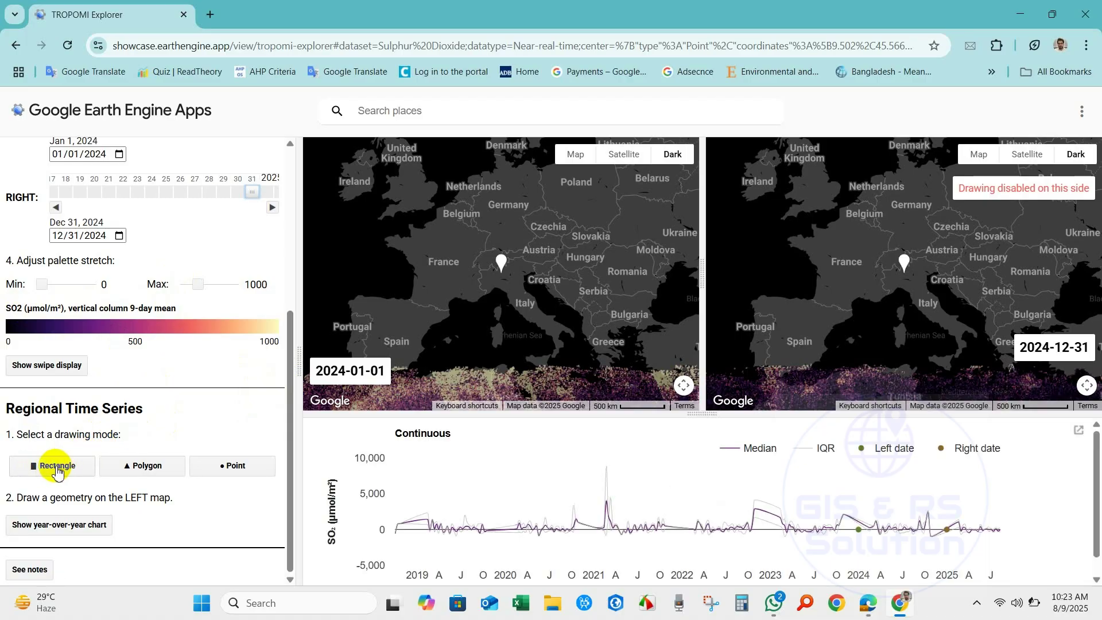
{"action": "left_click_drag", "start_coordinate": [696, 413], "coordinate": [665, 292]}
{"action": "left_click_drag", "start_coordinate": [670, 312], "coordinate": [702, 331]}
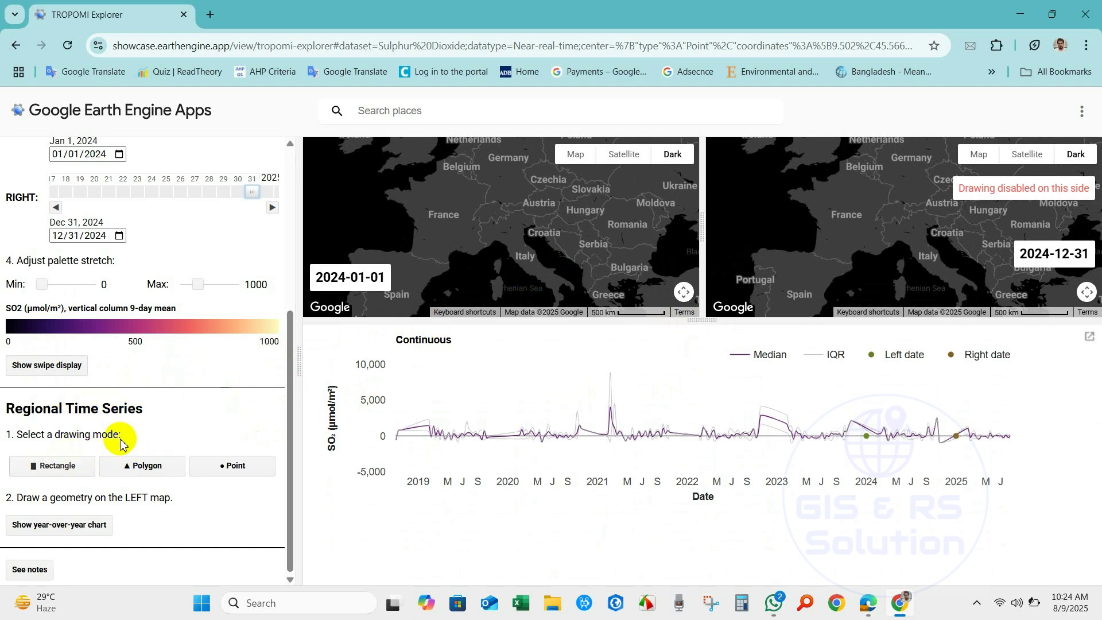
Show the left map as a road map, zoom to Dhaka, and draw a rectangle around it.
{"action": "left_click", "coordinate": [569, 163]}
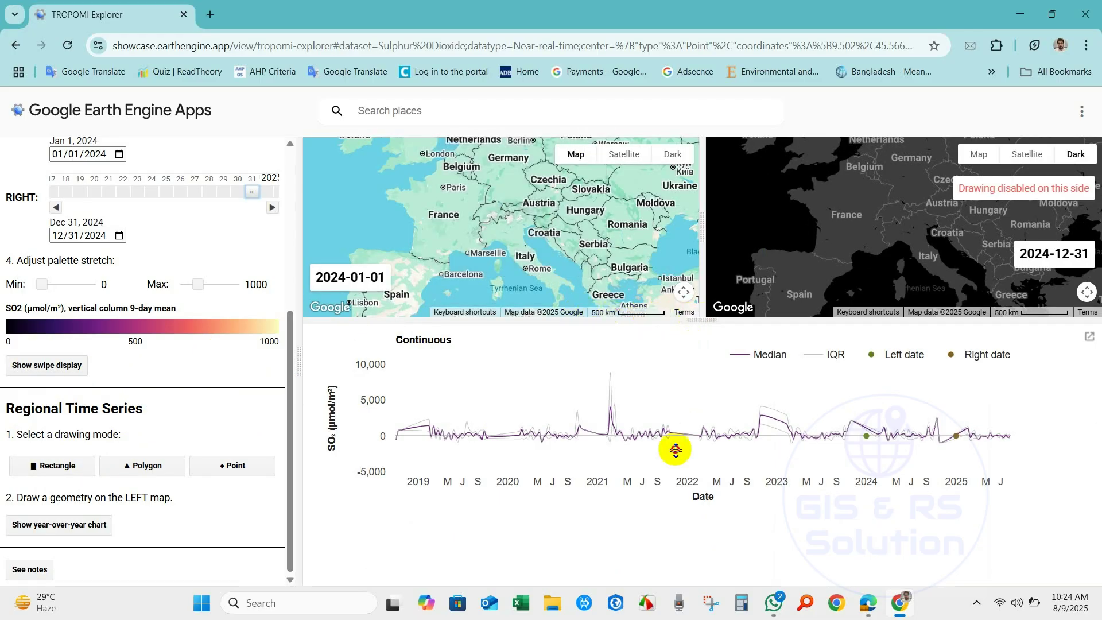
{"action": "left_click_drag", "start_coordinate": [675, 450], "coordinate": [672, 482]}
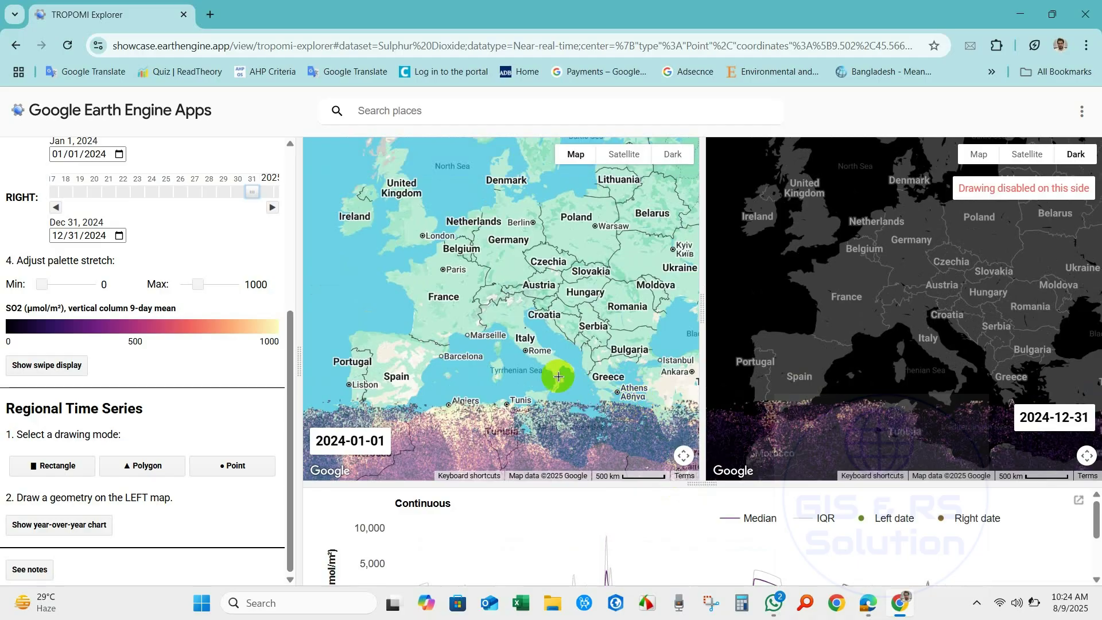
{"action": "scroll", "coordinate": [477, 335], "scroll_direction": "down", "scroll_amount": 5}
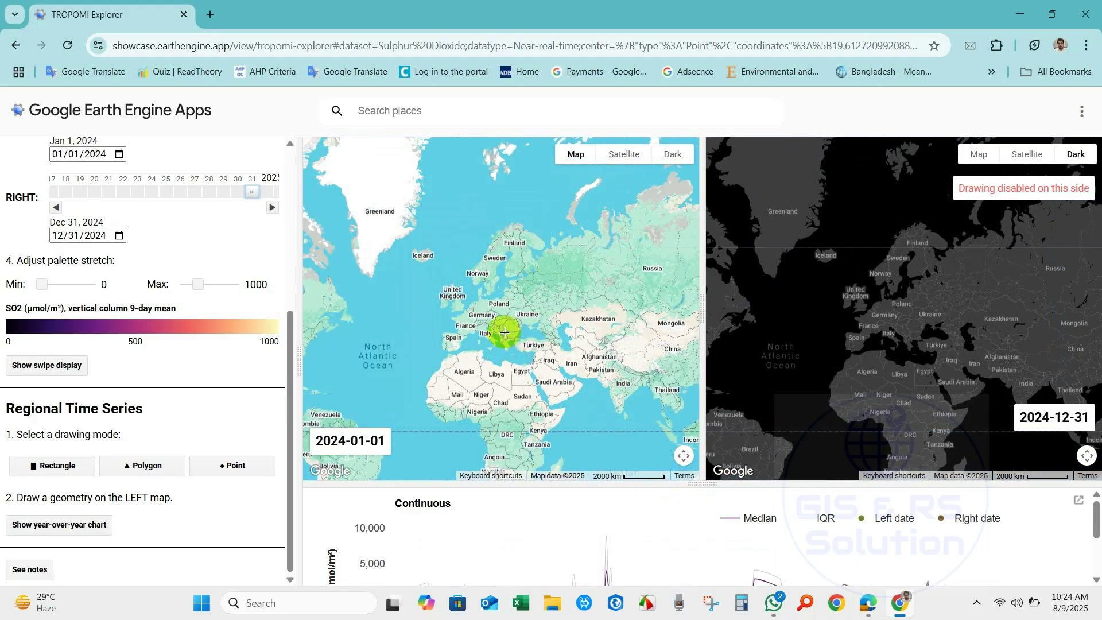
{"action": "scroll", "coordinate": [569, 355], "scroll_direction": "up", "scroll_amount": 5}
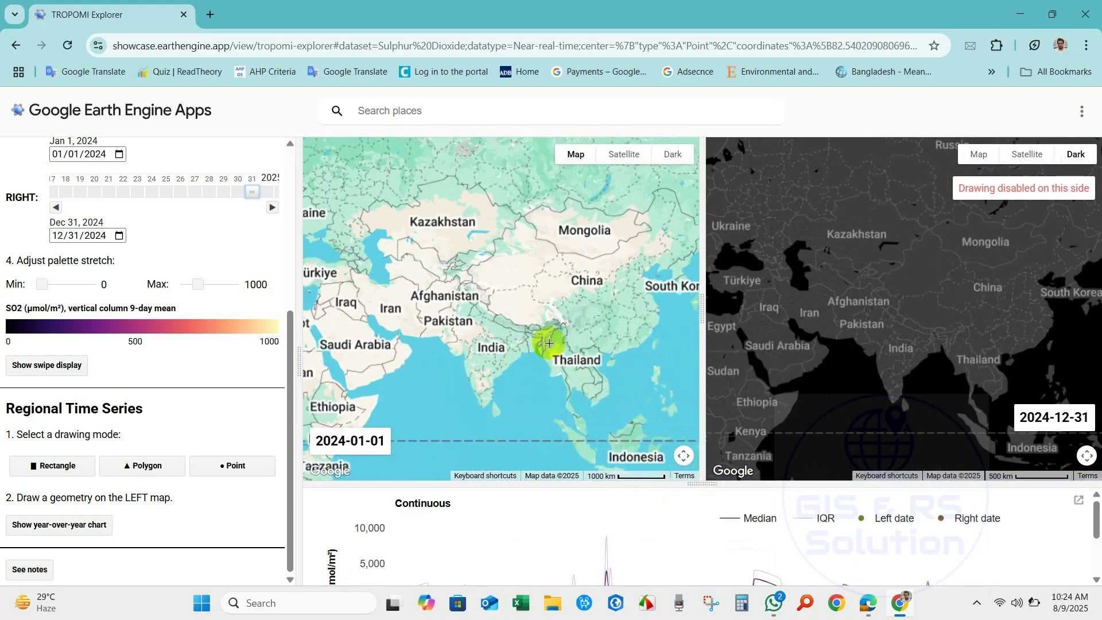
{"action": "scroll", "coordinate": [544, 337], "scroll_direction": "up", "scroll_amount": 5}
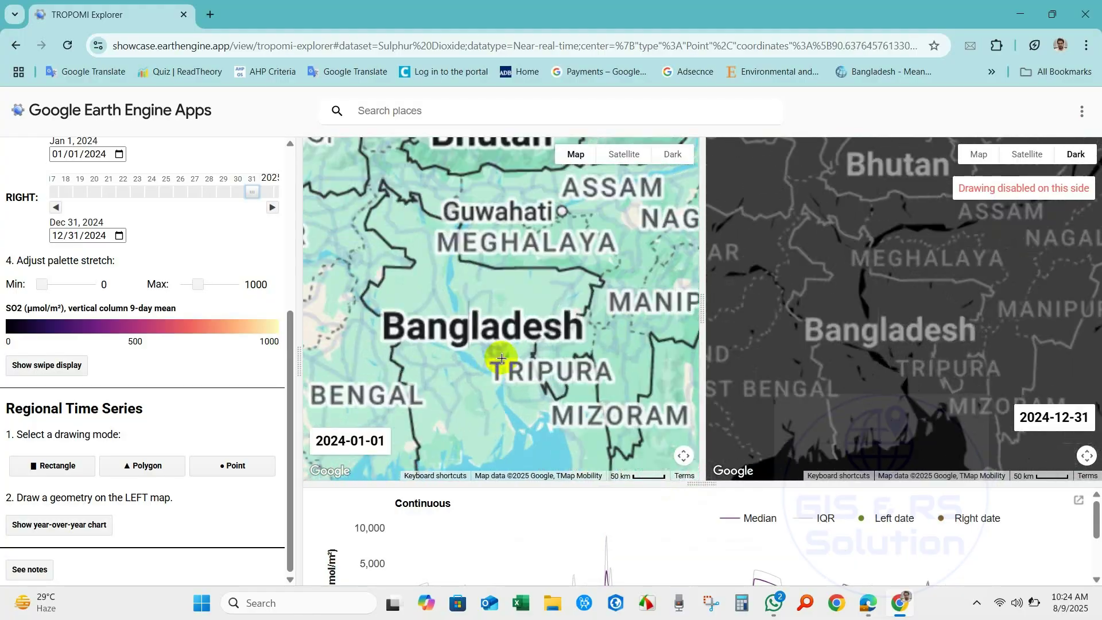
{"action": "left_click_drag", "start_coordinate": [502, 359], "coordinate": [430, 314]}
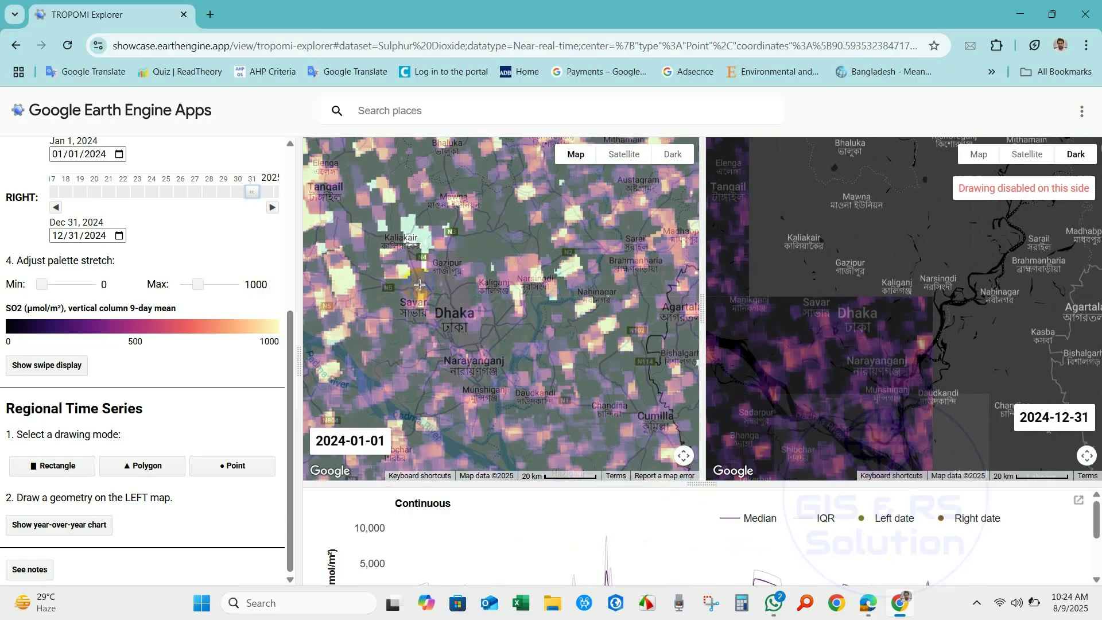
{"action": "scroll", "coordinate": [419, 284], "scroll_direction": "down", "scroll_amount": 3}
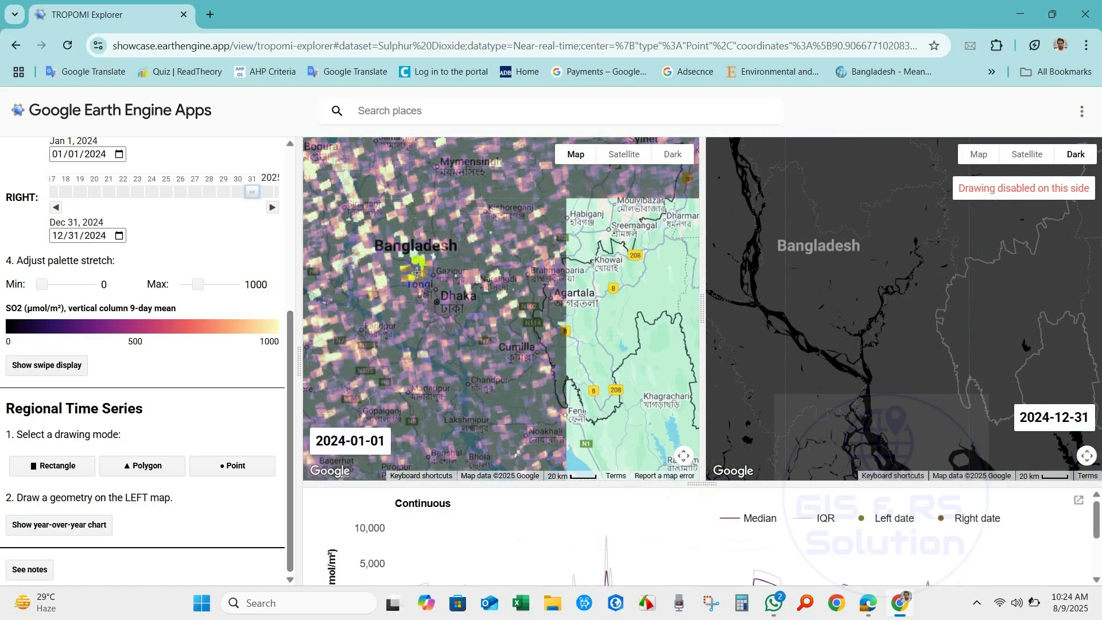
{"action": "mouse_move", "coordinate": [417, 271]}
{"action": "left_mouse_down"}
{"action": "mouse_move", "coordinate": [519, 349]}
{"action": "mouse_move", "coordinate": [509, 353]}
{"action": "left_mouse_up"}
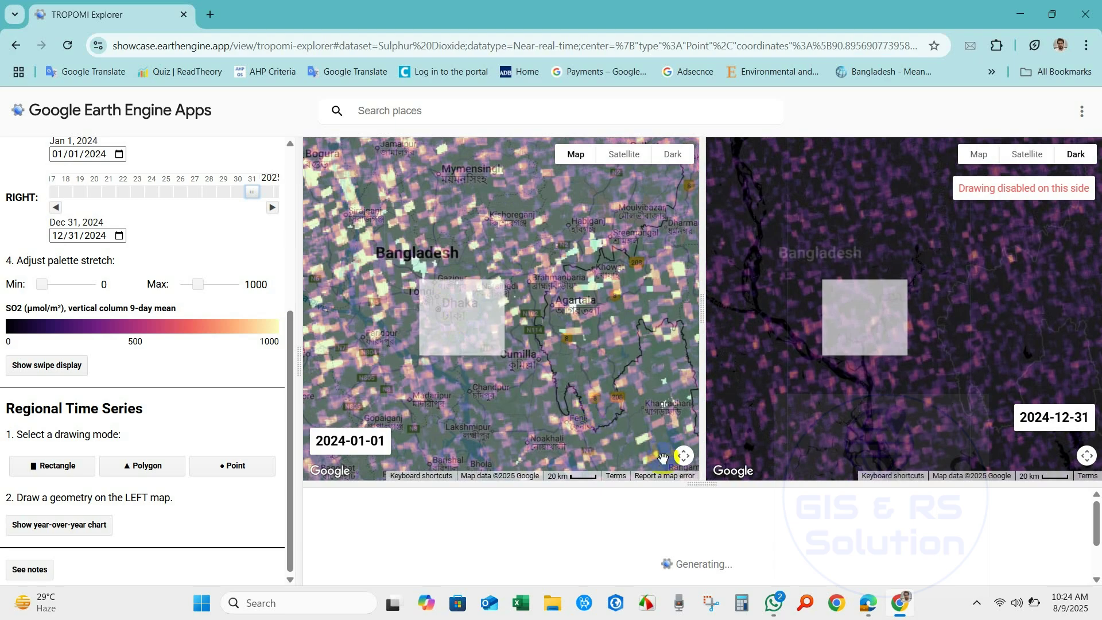
Shorten the maps to give the Dhaka SO2 chart more room, then raise them slightly.
{"action": "left_click_drag", "start_coordinate": [700, 485], "coordinate": [646, 286]}
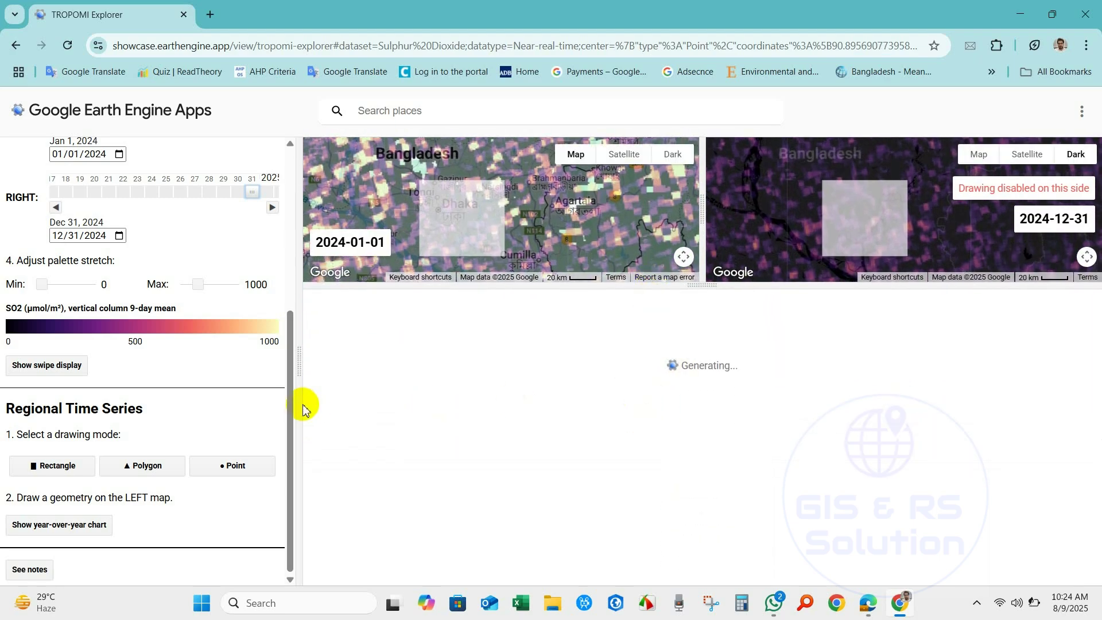
{"action": "left_click_drag", "start_coordinate": [697, 305], "coordinate": [697, 325]}
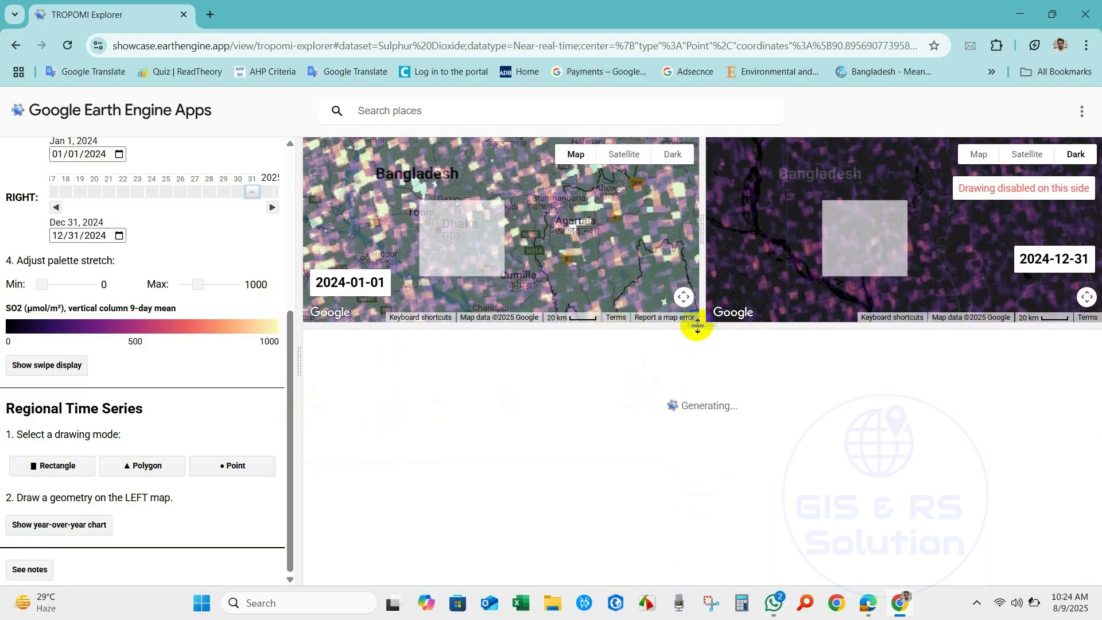
Compare the 2024-01-01 and 2024-12-31 maps in swipe view, then return to side-by-side display.
{"action": "left_click", "coordinate": [40, 366]}
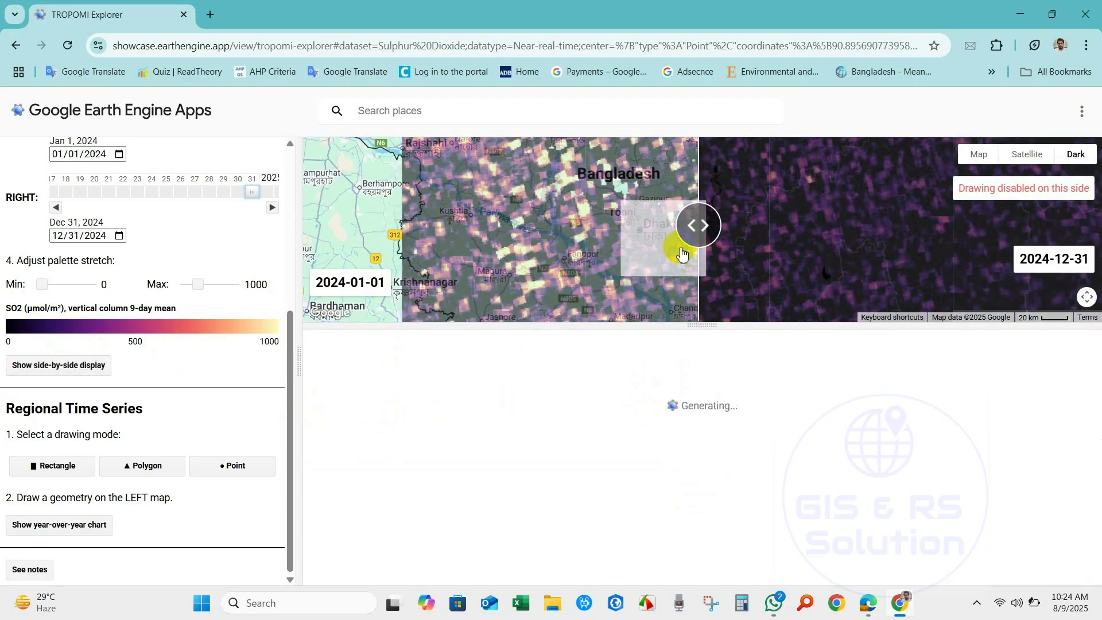
{"action": "left_click_drag", "start_coordinate": [692, 226], "coordinate": [647, 242]}
{"action": "left_click", "coordinate": [62, 365]}
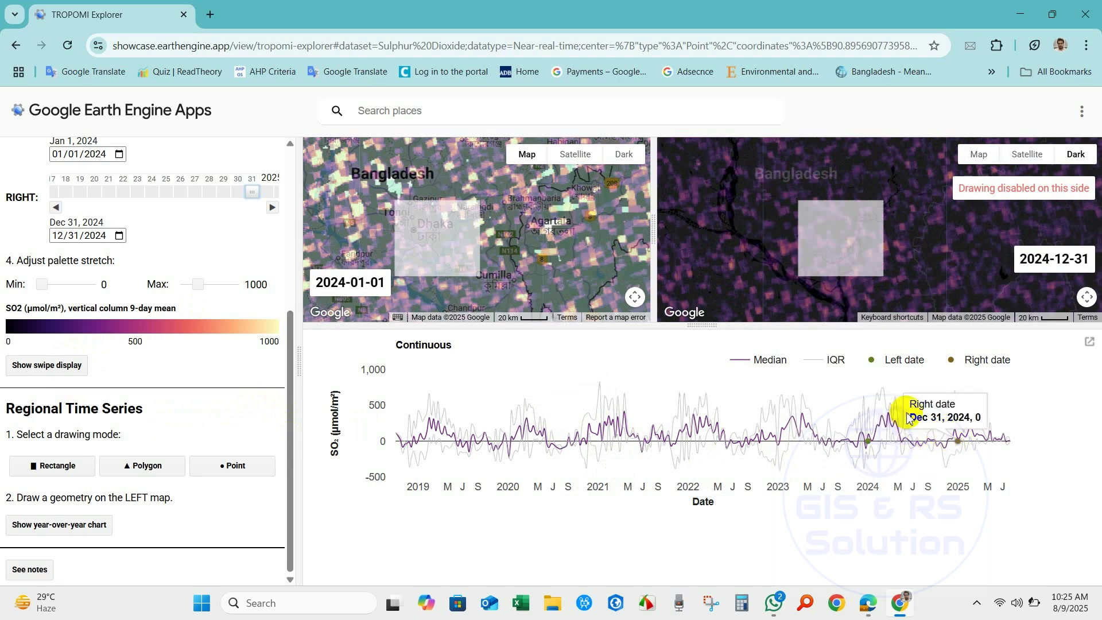
Download the Dhaka SO2 chart data as CSV and open ee-chart (2).csv in Excel.
{"action": "left_click", "coordinate": [1090, 343]}
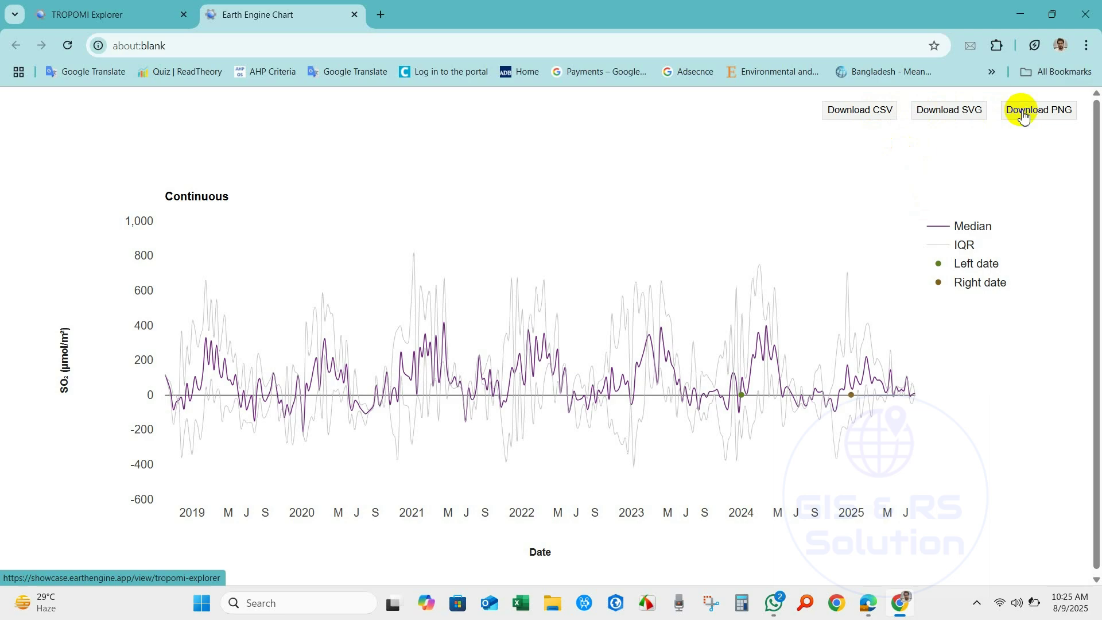
{"action": "left_click", "coordinate": [865, 115]}
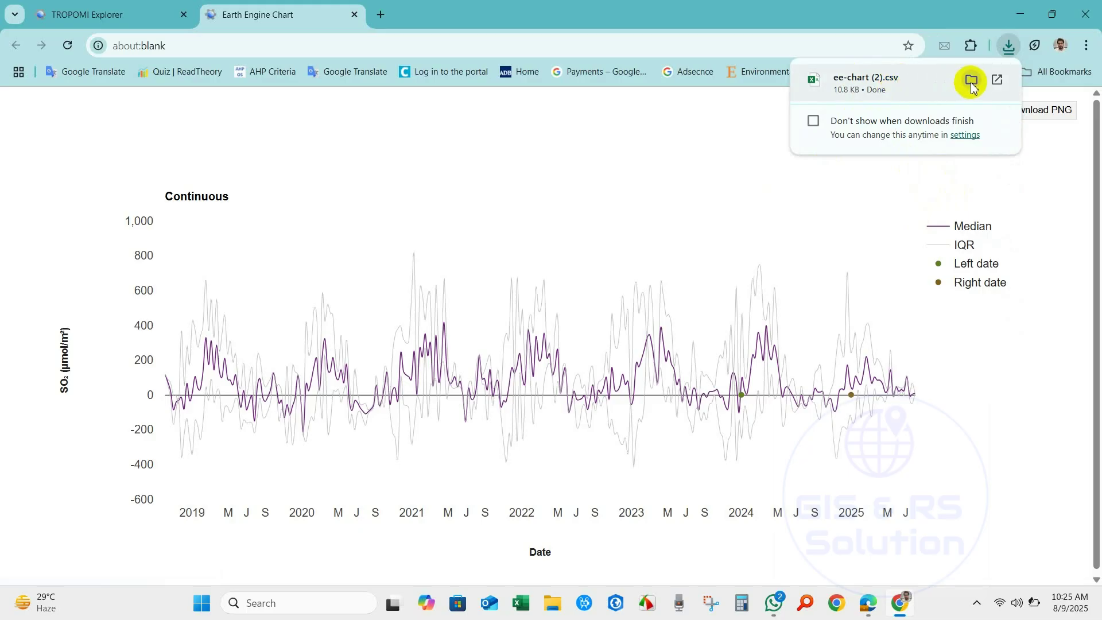
{"action": "left_click", "coordinate": [973, 83]}
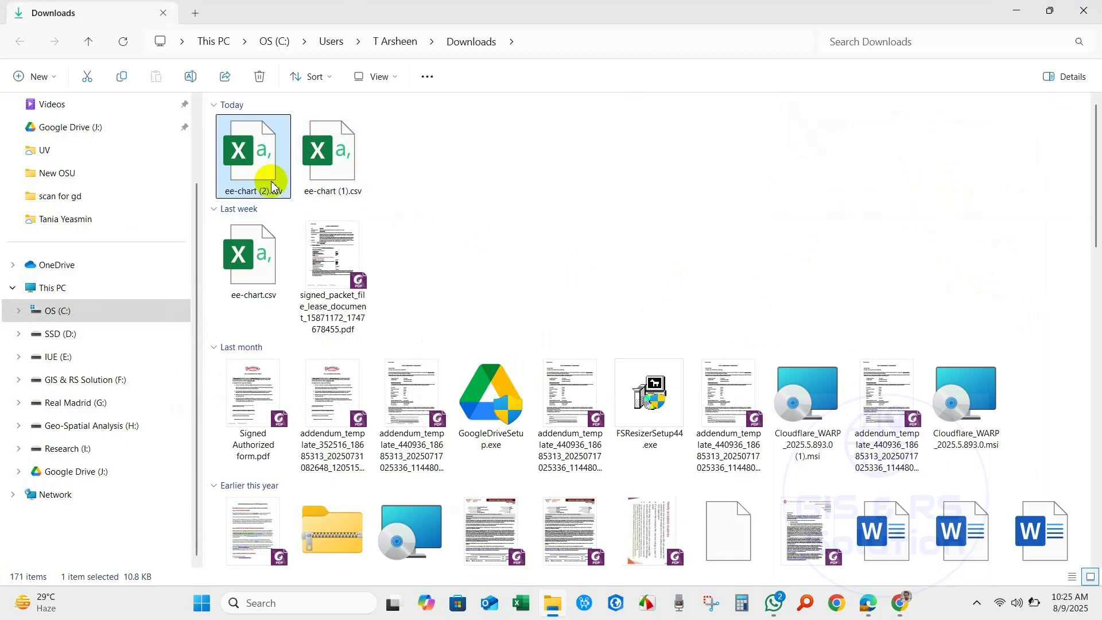
{"action": "double_click", "coordinate": [250, 176]}
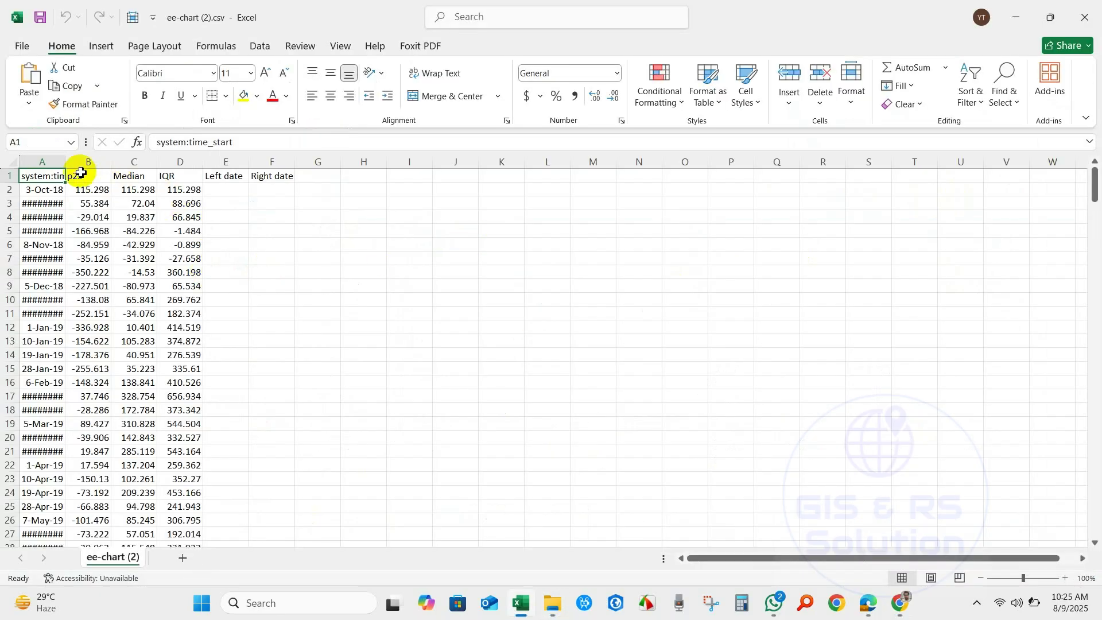
Widen columns A and B, then select the 2024 rows starting at 1-Jan-24.
{"action": "double_click", "coordinate": [66, 163]}
{"action": "left_click_drag", "start_coordinate": [151, 162], "coordinate": [266, 162]}
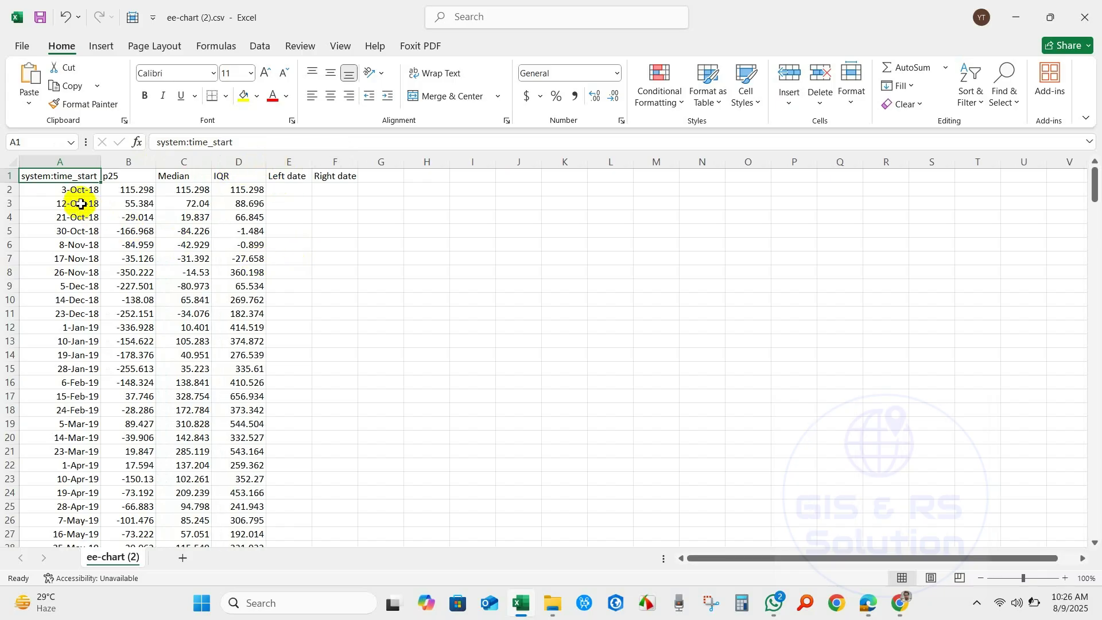
{"action": "scroll", "coordinate": [78, 276], "scroll_direction": "down", "scroll_amount": 10}
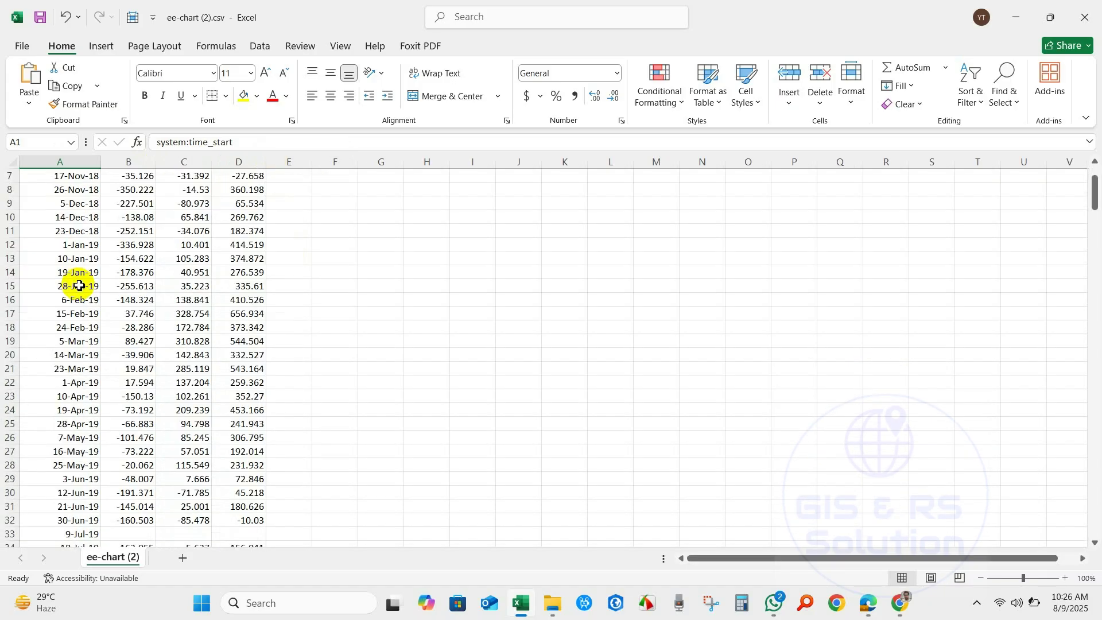
{"action": "scroll", "coordinate": [79, 285], "scroll_direction": "down", "scroll_amount": 20}
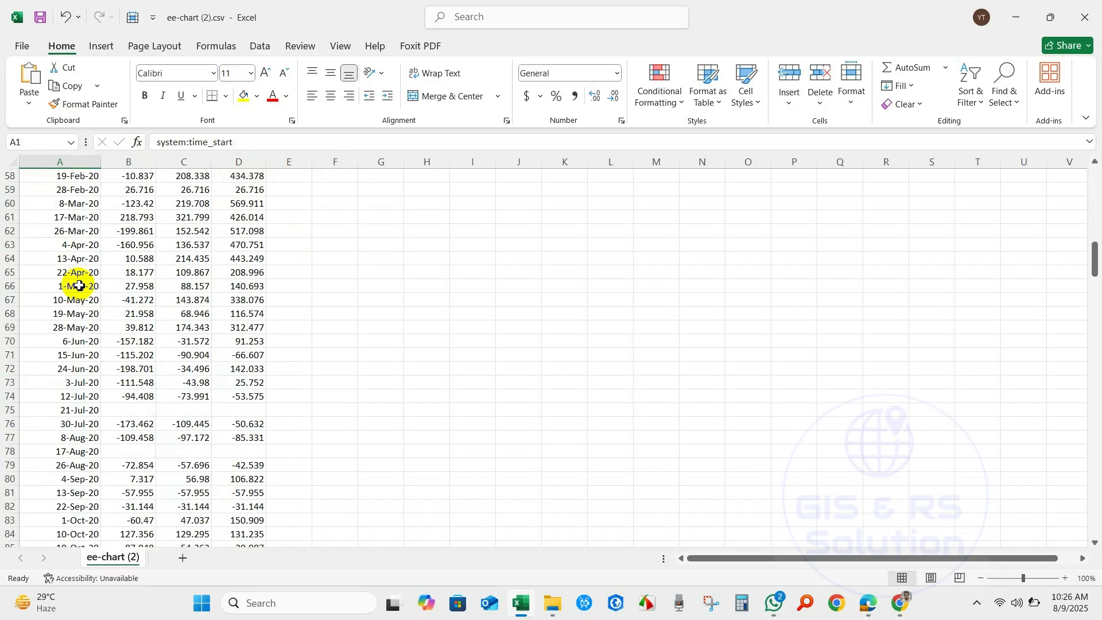
{"action": "scroll", "coordinate": [79, 286], "scroll_direction": "down", "scroll_amount": 20}
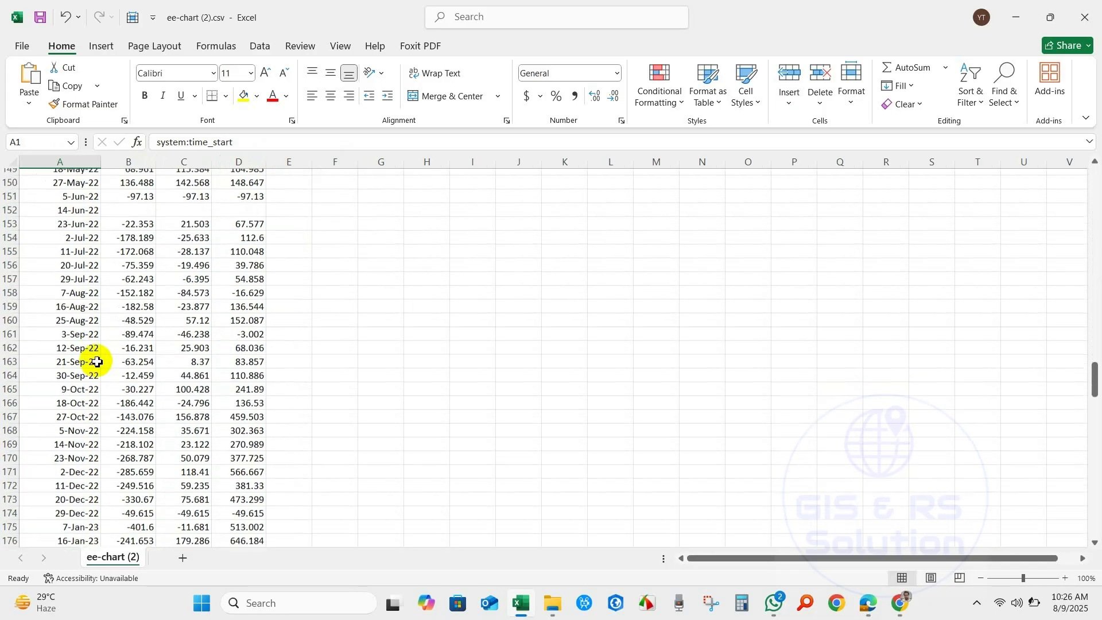
{"action": "scroll", "coordinate": [86, 356], "scroll_direction": "down", "scroll_amount": 7}
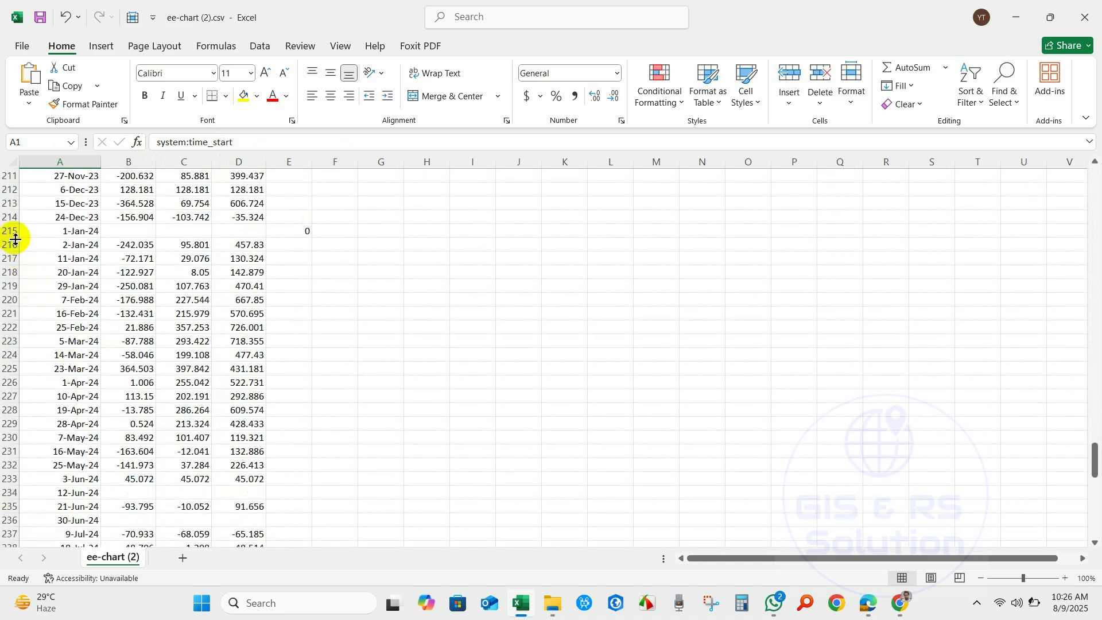
{"action": "left_click_drag", "start_coordinate": [12, 231], "coordinate": [89, 422]}
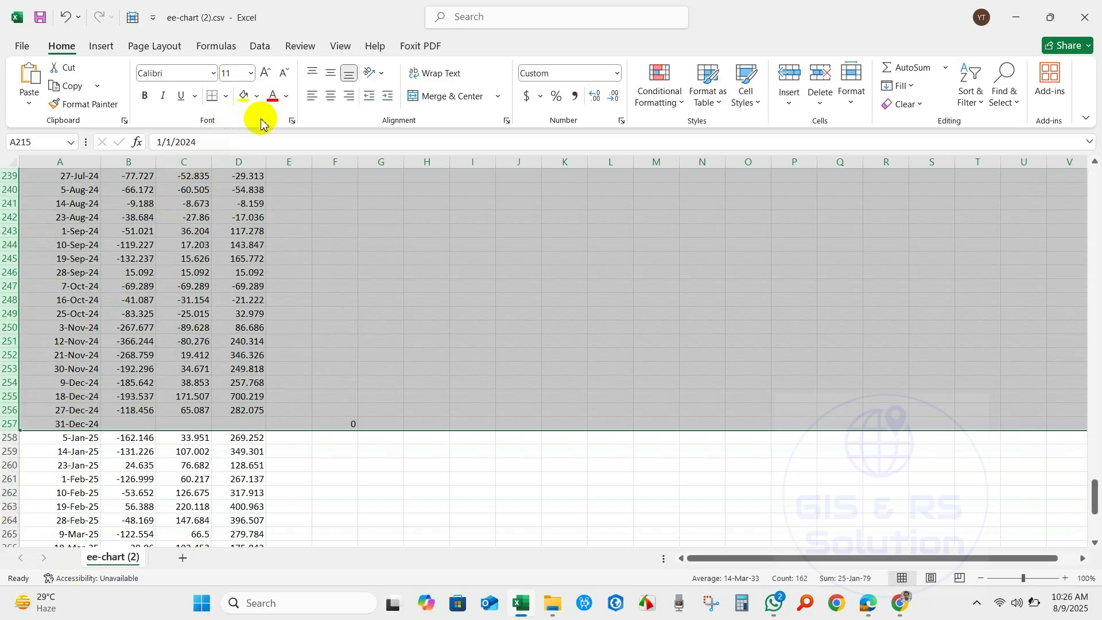
Give the selected 2024 rows, 1-Jan-24 through 31-Dec-24, a light green fill.
{"action": "left_click", "coordinate": [258, 98]}
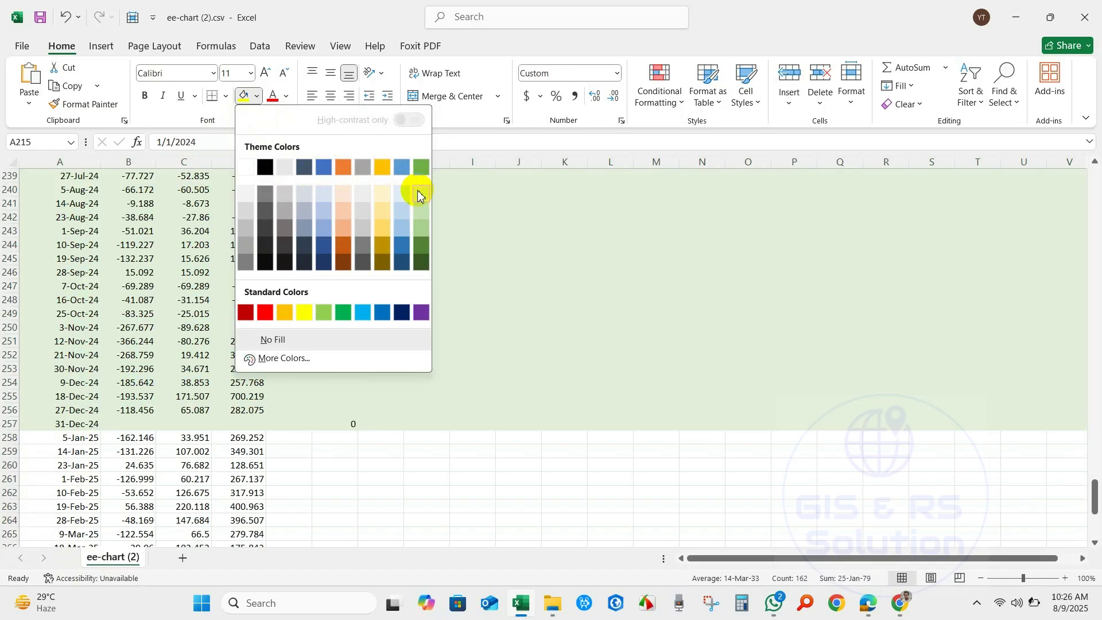
{"action": "left_click", "coordinate": [419, 194]}
{"action": "scroll", "coordinate": [275, 322], "scroll_direction": "up", "scroll_amount": 15}
{"action": "scroll", "coordinate": [197, 332], "scroll_direction": "down", "scroll_amount": 3}
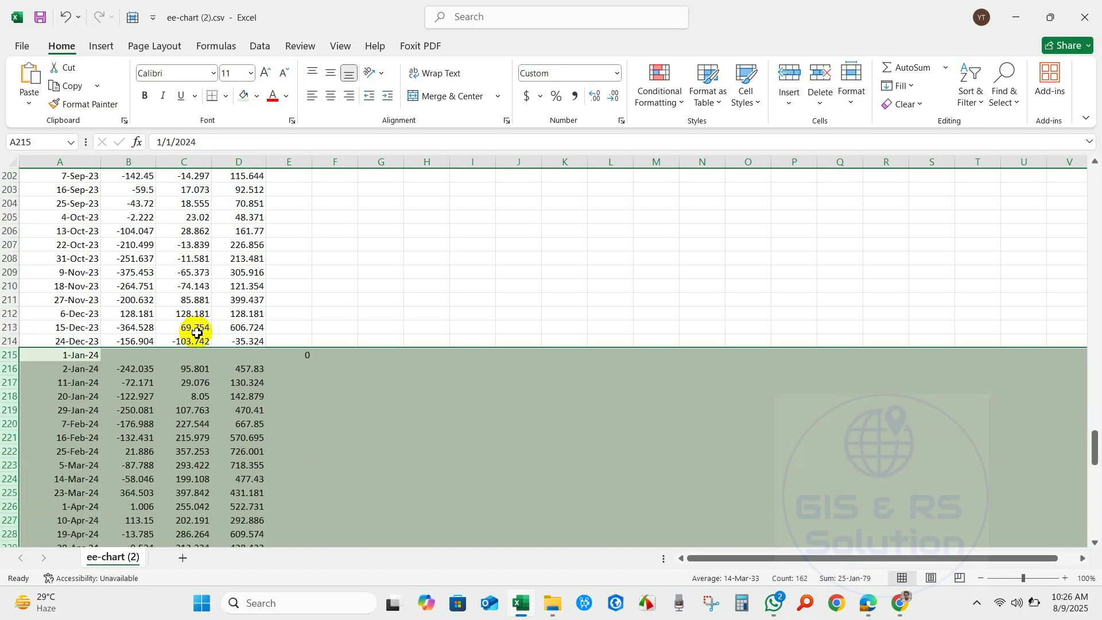
{"action": "left_click", "coordinate": [258, 354]}
{"action": "scroll", "coordinate": [258, 353], "scroll_direction": "down", "scroll_amount": 4}
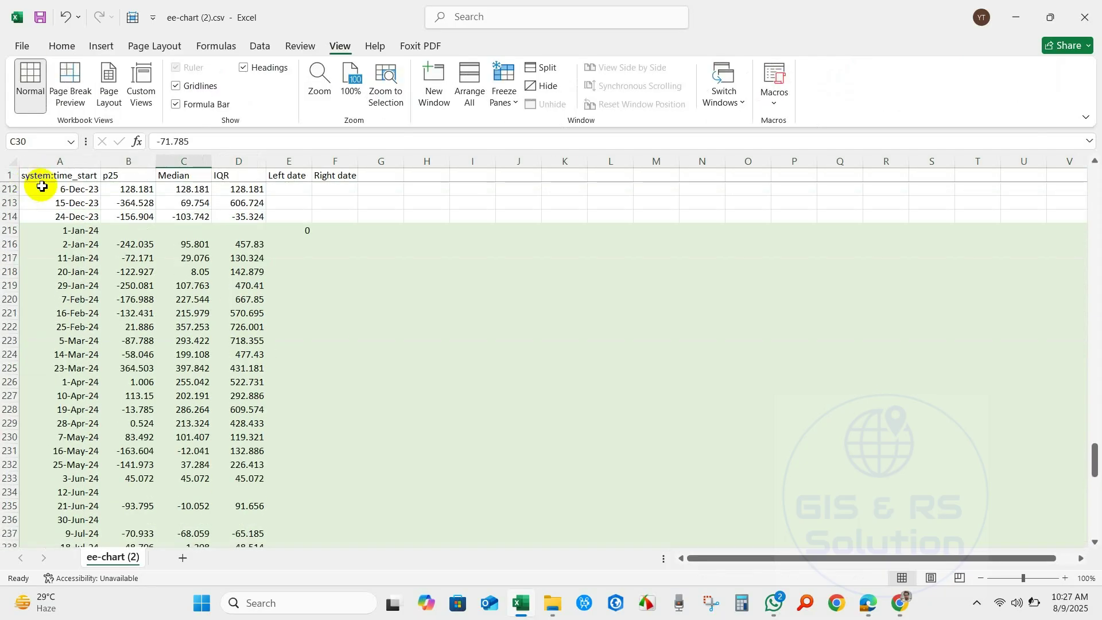
Bold header cells A1:D1: system:time_start, p25, Median and IQR.
{"action": "left_click_drag", "start_coordinate": [36, 178], "coordinate": [253, 174]}
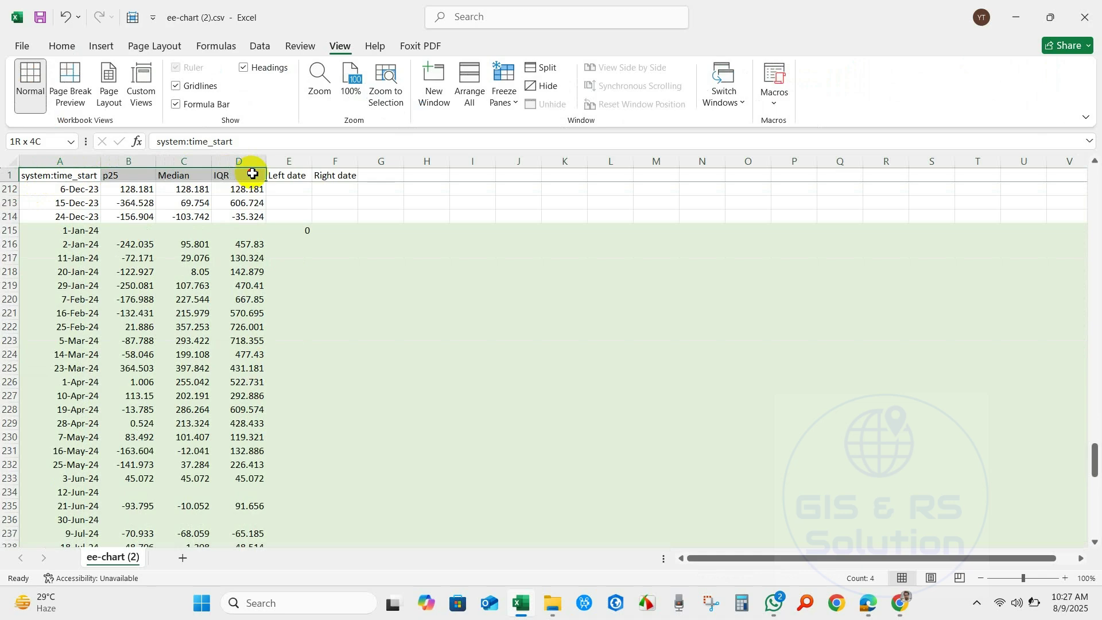
{"action": "left_click", "coordinate": [62, 46]}
{"action": "left_click", "coordinate": [142, 96]}
{"action": "left_click", "coordinate": [187, 326]}
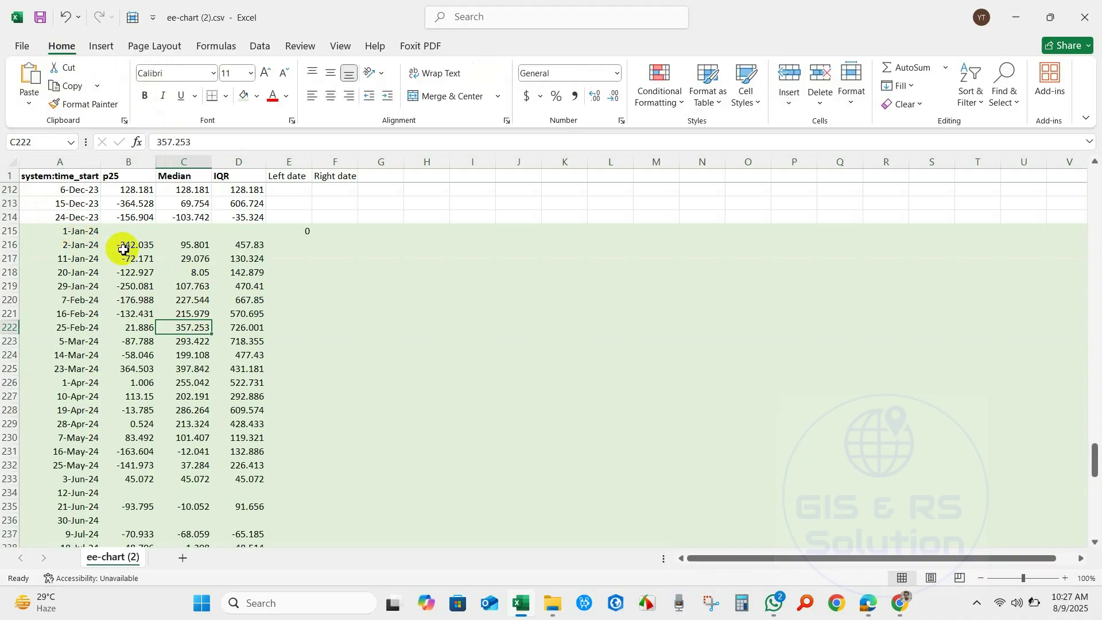
{"action": "left_click", "coordinate": [132, 178]}
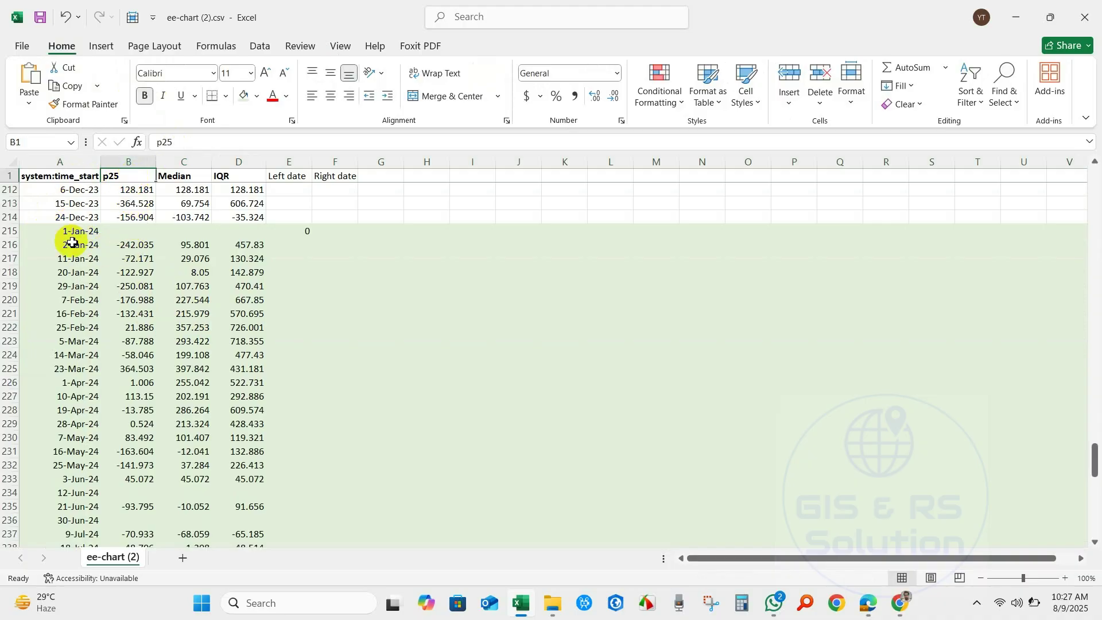